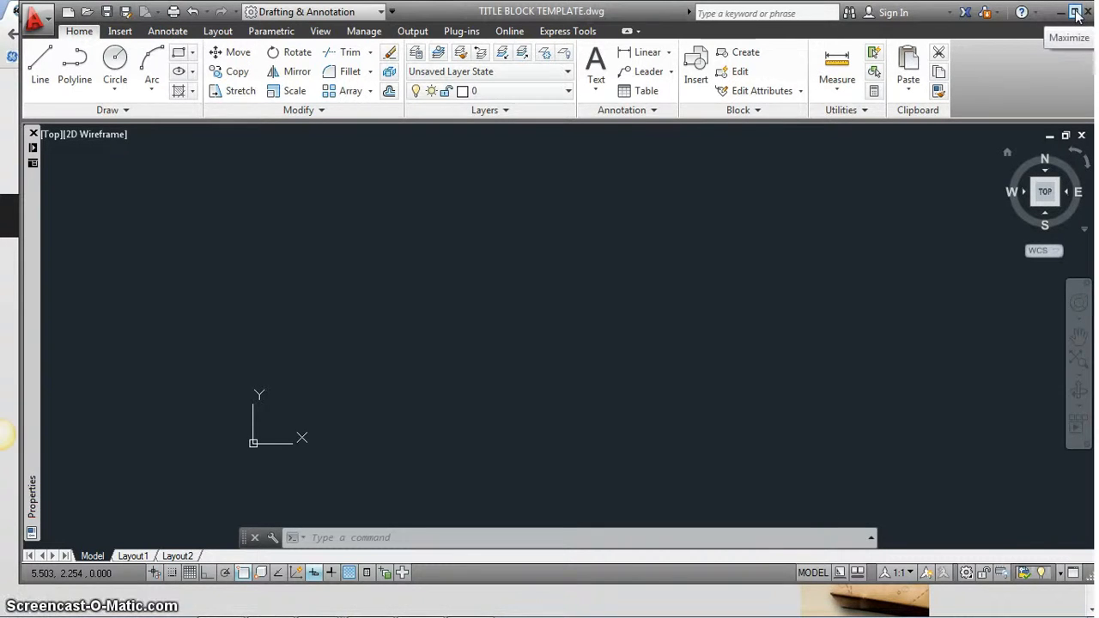
# - Maximize the AutoCAD window and launch ActivePresenter from the Start menu's program list
pyautogui.click(1078, 12)
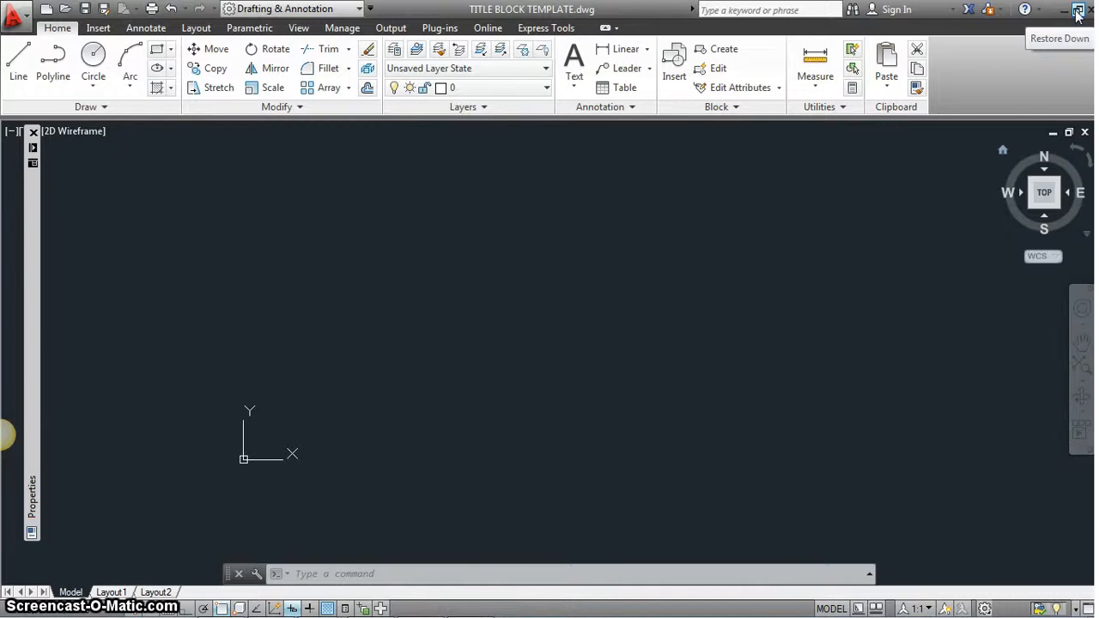
pyautogui.moveTo(90, 610)
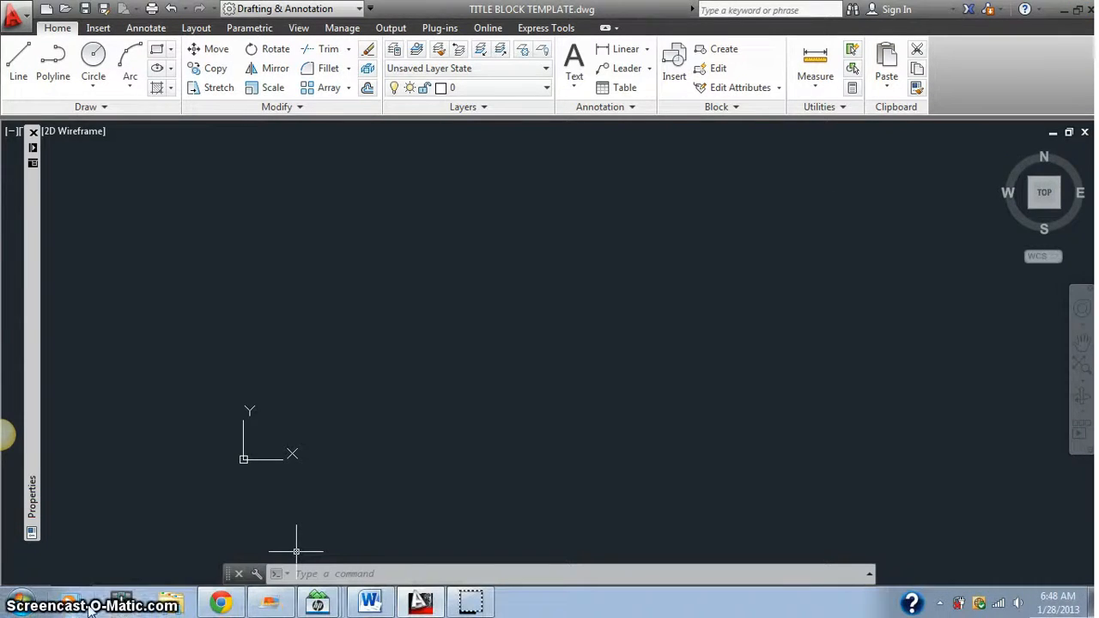
pyautogui.click(19, 602)
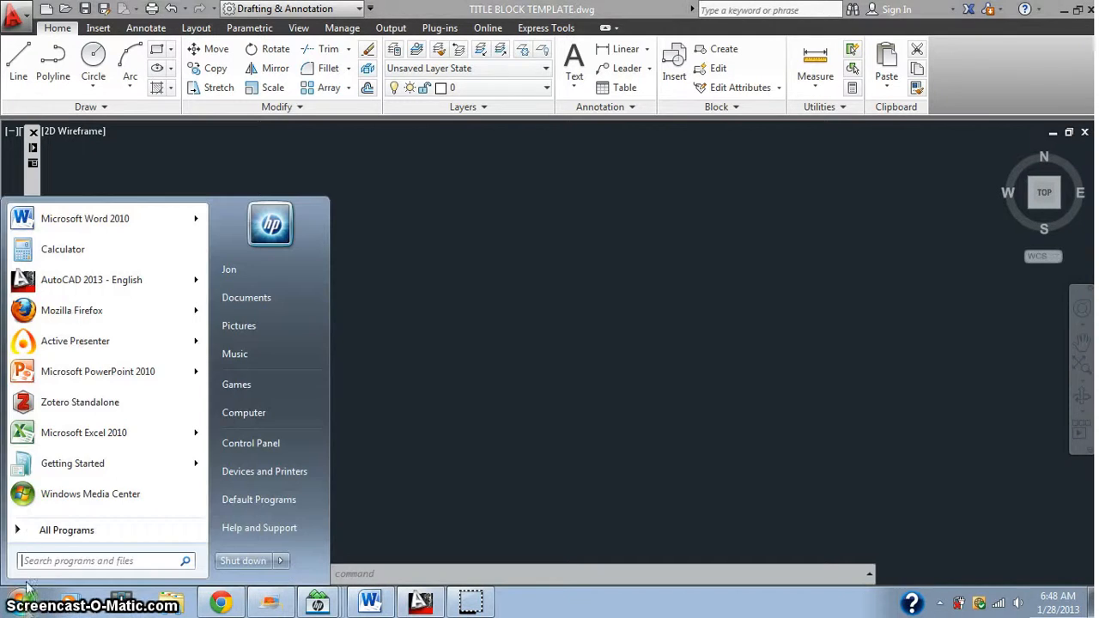
pyautogui.click(67, 342)
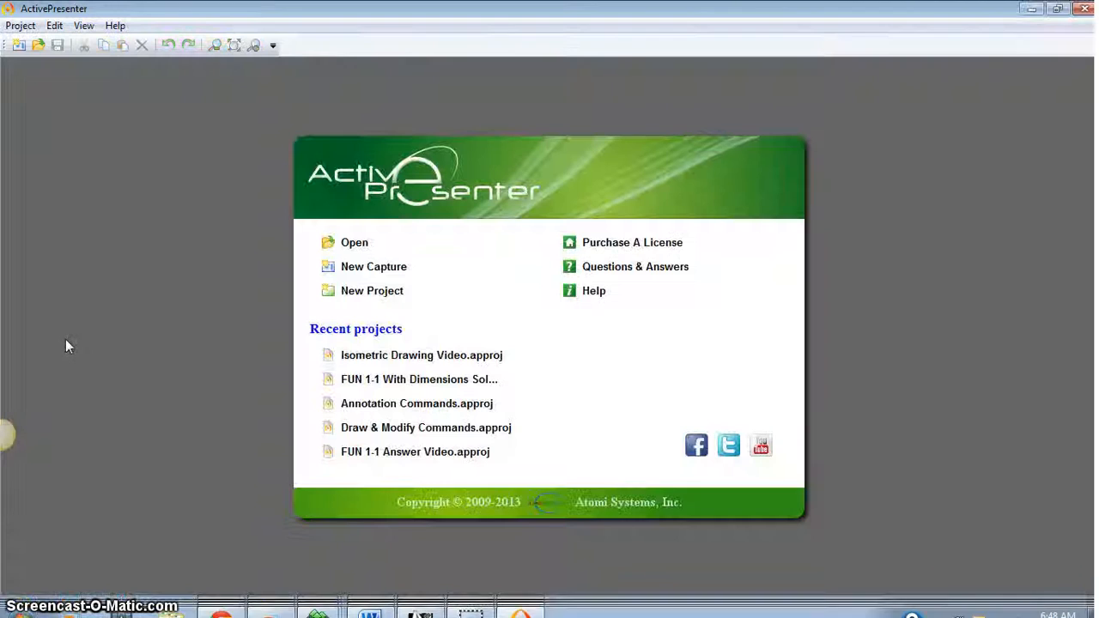
# - Create a new Full Motion Recording capture project, replacing 'Untitled' with the author's surname plus 'Metal Arm'
pyautogui.click(380, 267)
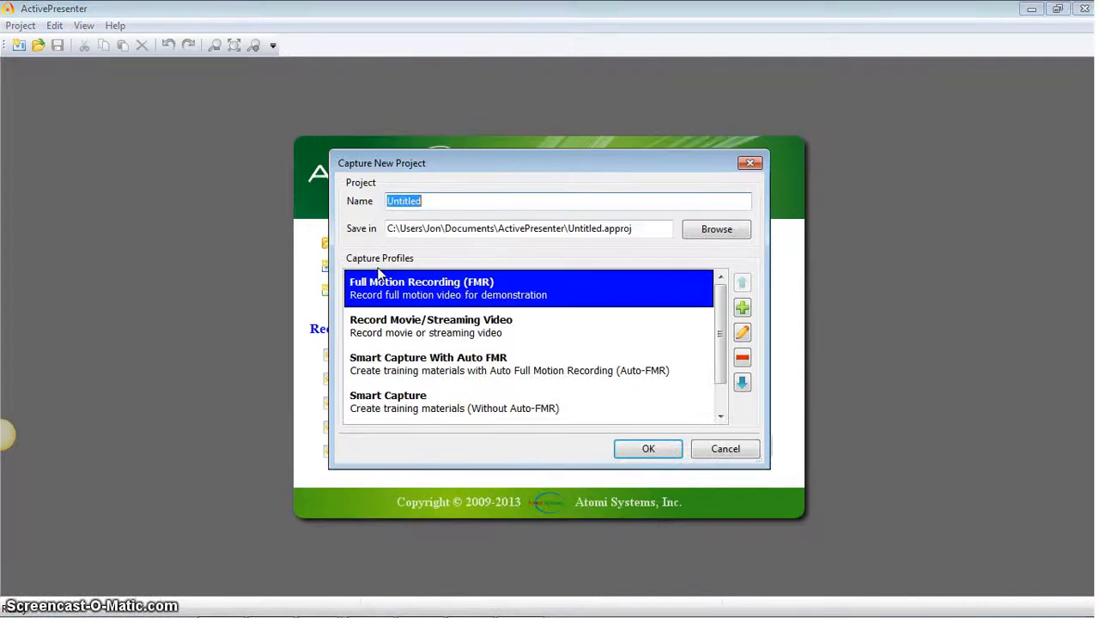
pyautogui.click(442, 200)
pyautogui.doubleClick(442, 200)
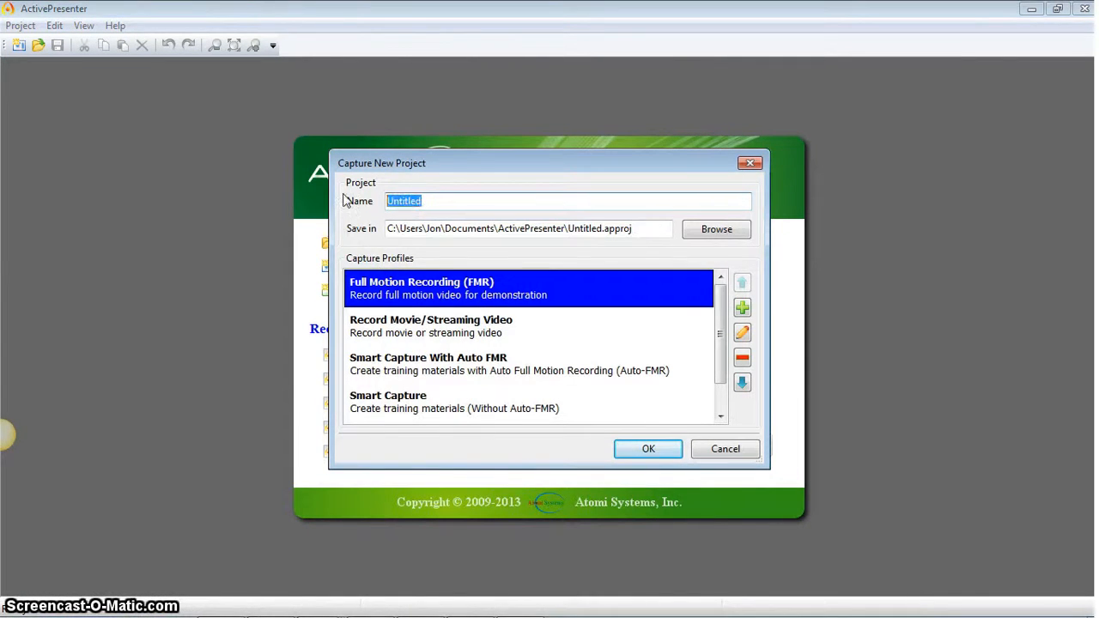
pyautogui.write('A')
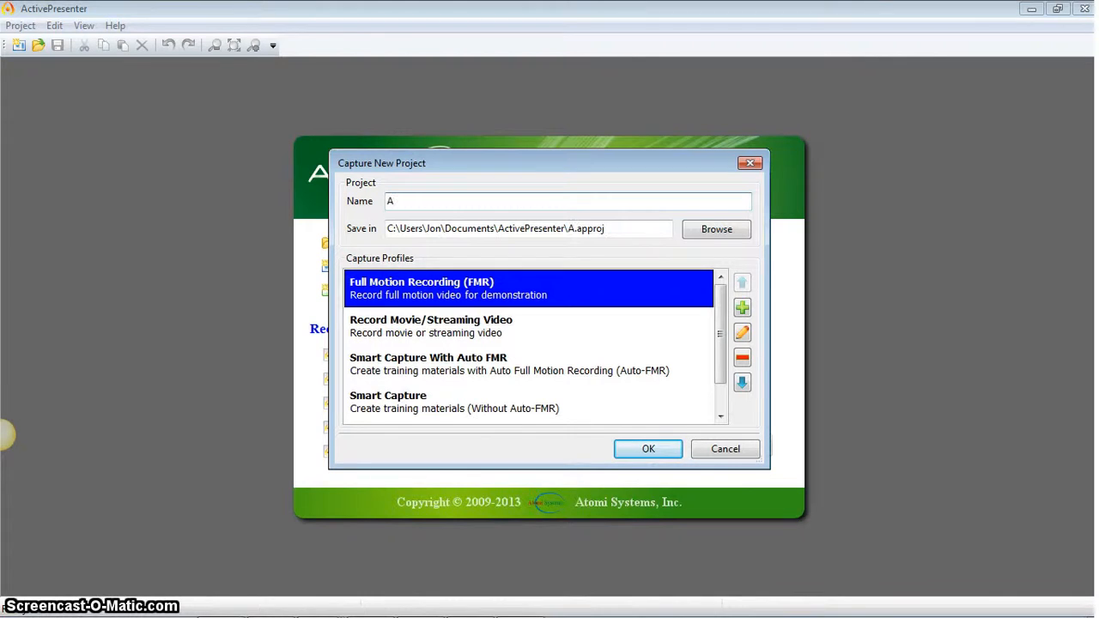
pyautogui.write('llre')
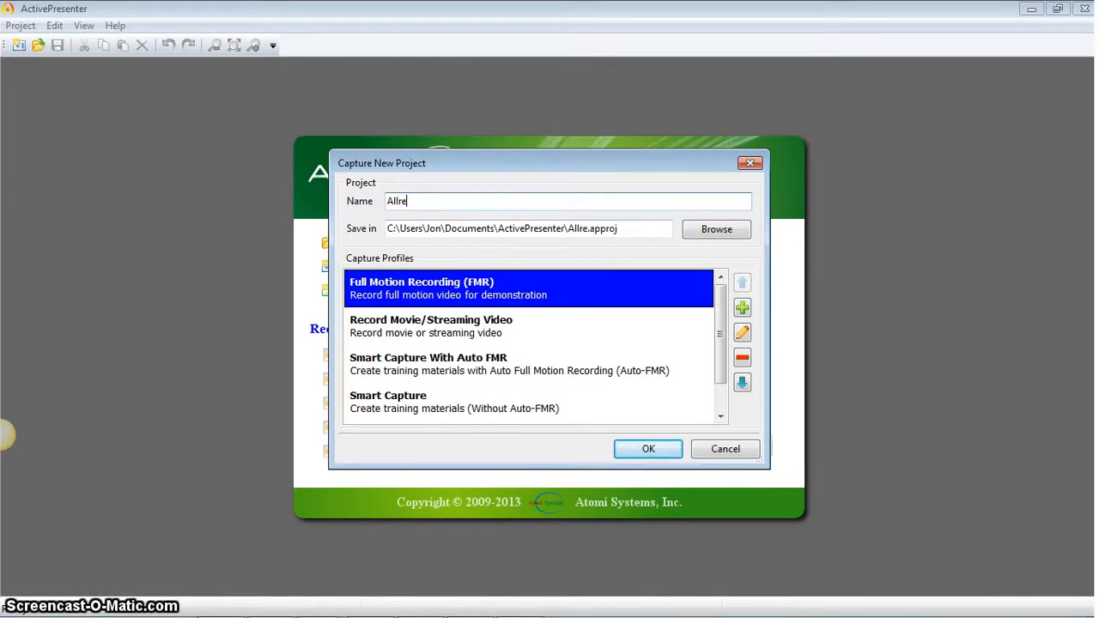
pyautogui.write('d M')
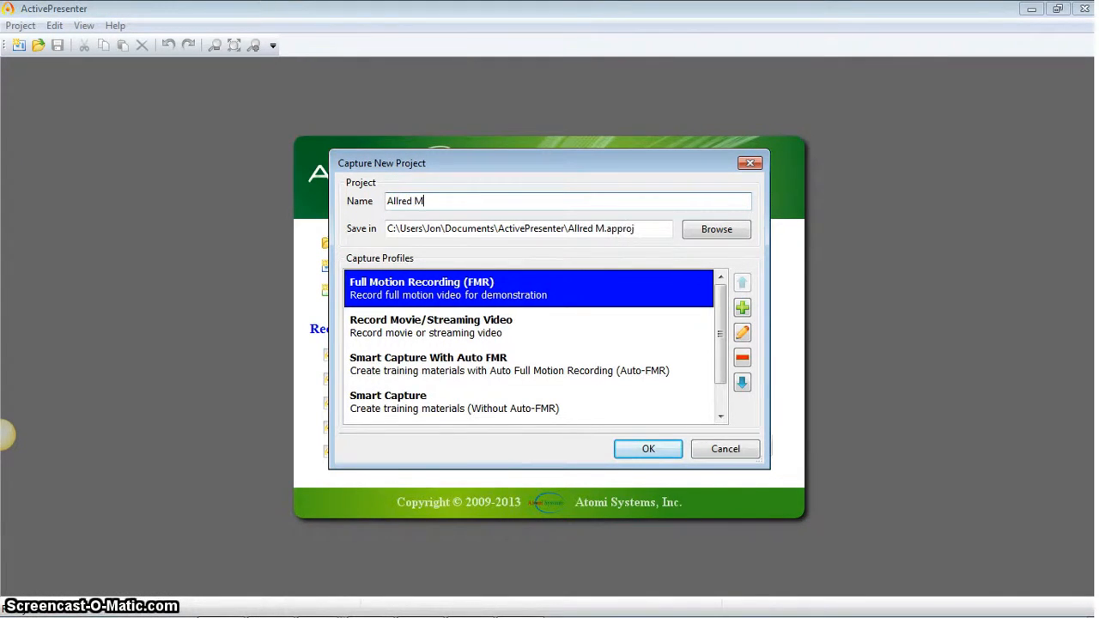
pyautogui.write('etal Arm')
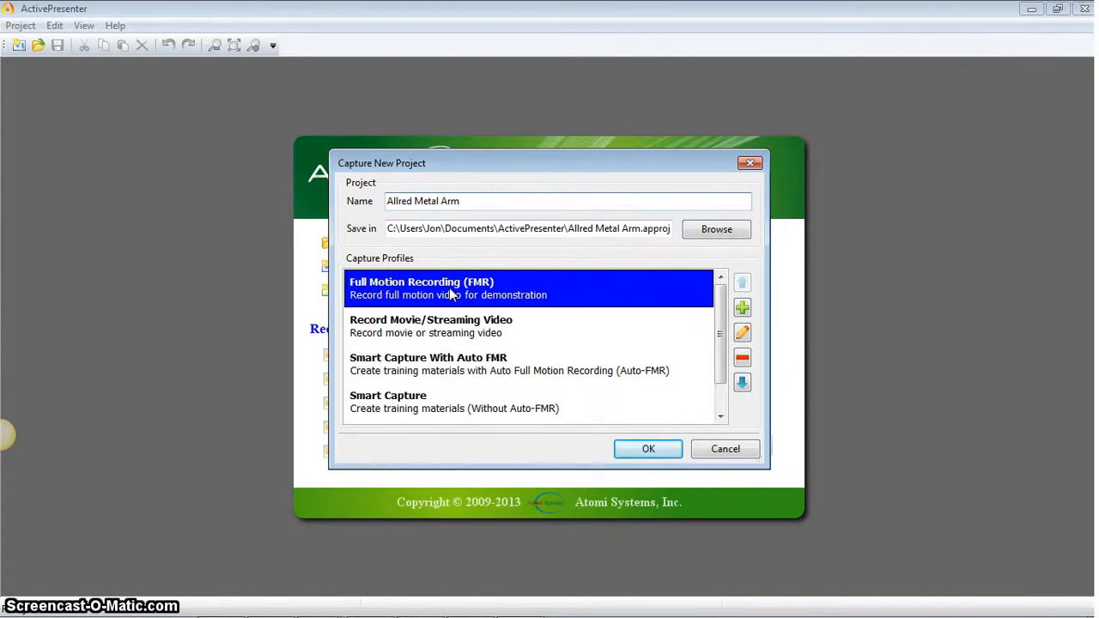
pyautogui.click(648, 449)
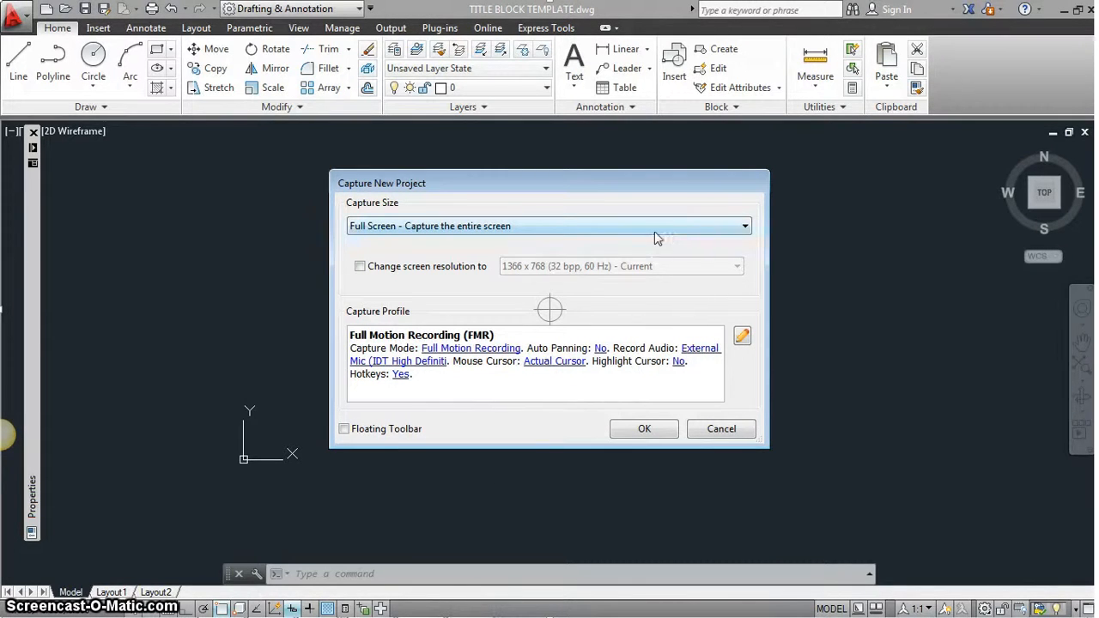
# - Set the capture size to the AutoCAD 2013 application window and start recording
pyautogui.click(745, 226)
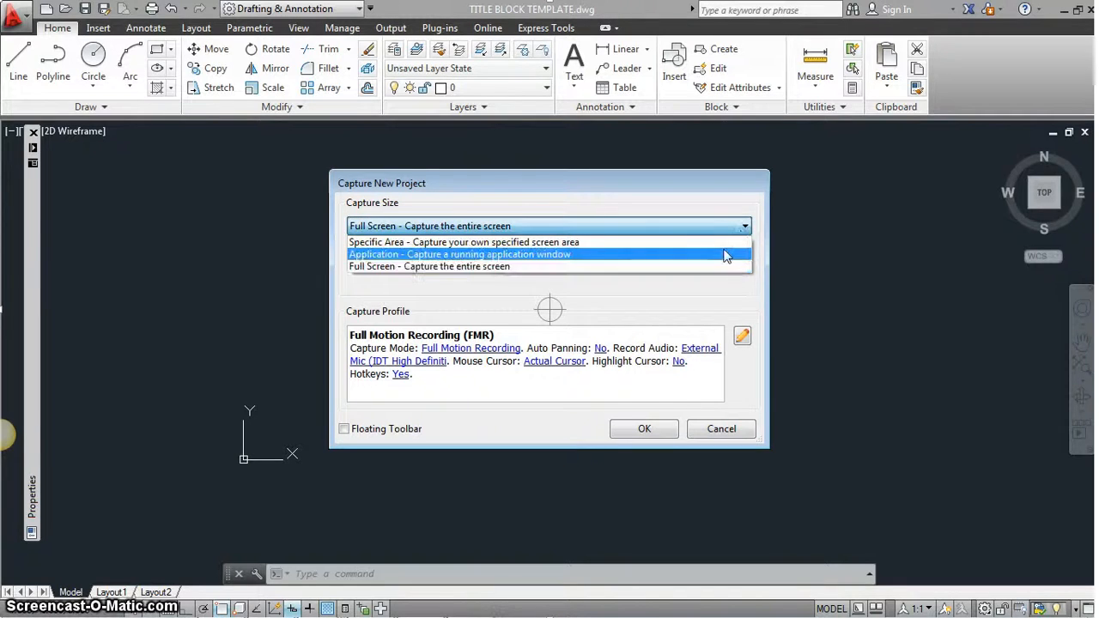
pyautogui.click(726, 253)
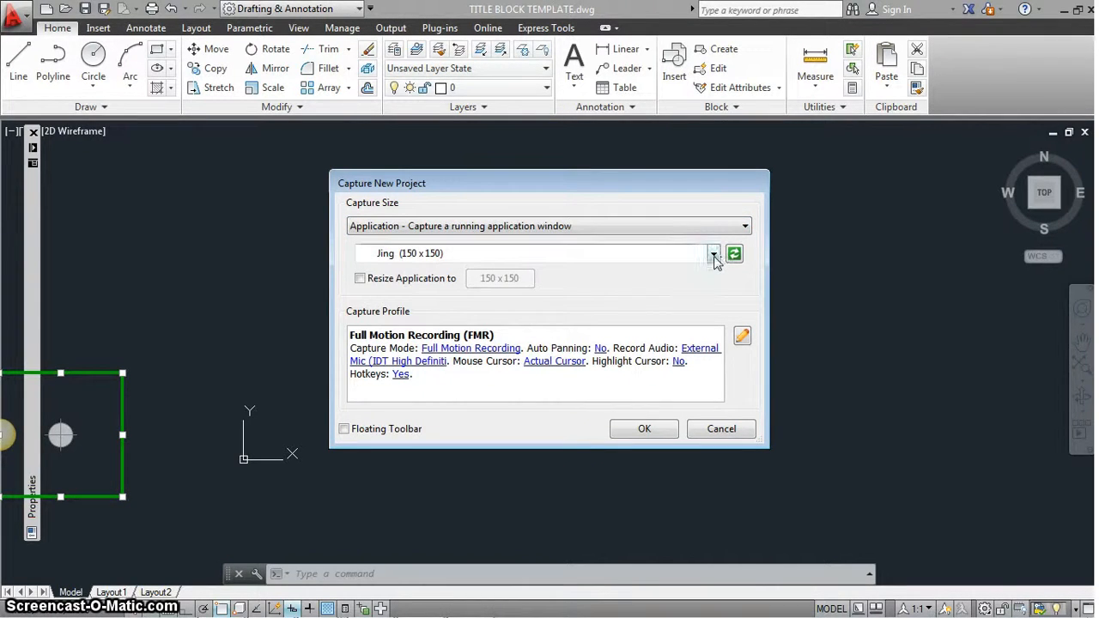
pyautogui.click(713, 255)
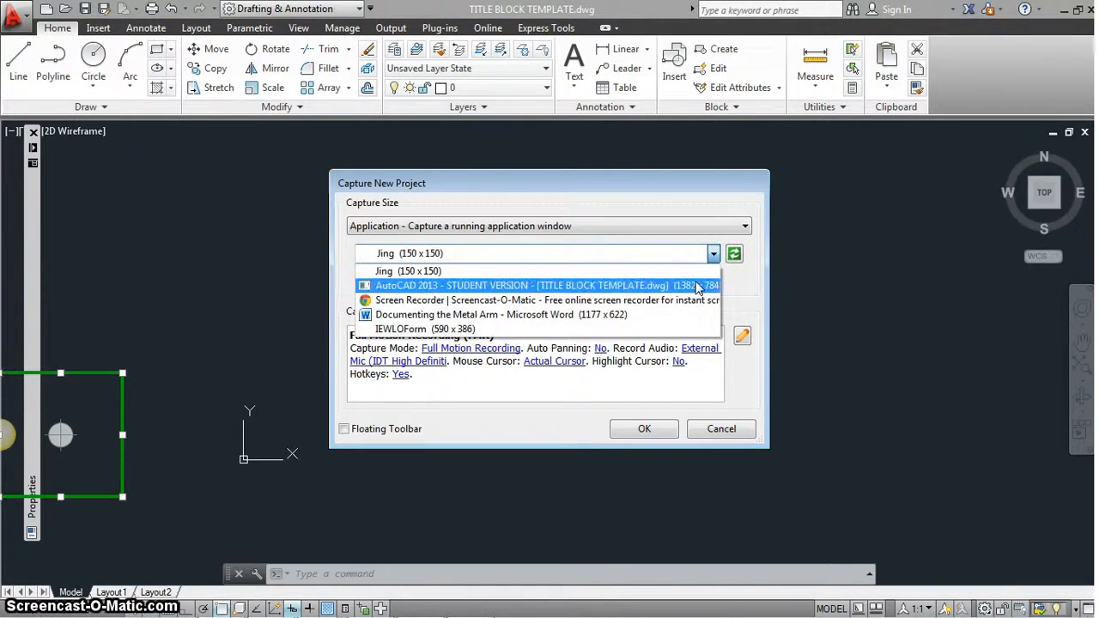
pyautogui.click(696, 286)
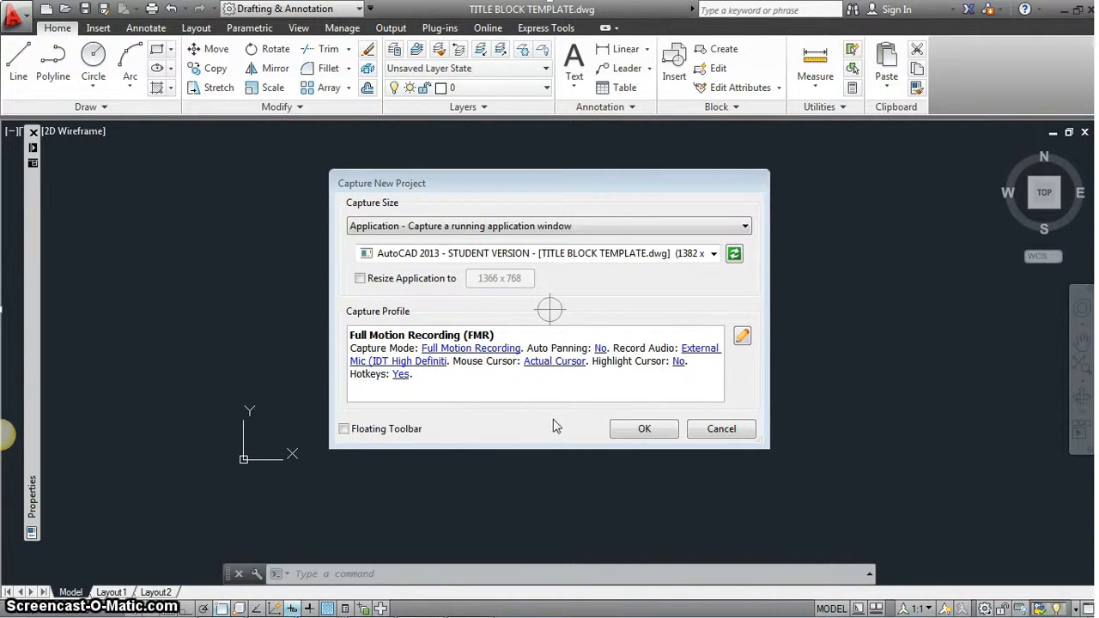
pyautogui.click(644, 430)
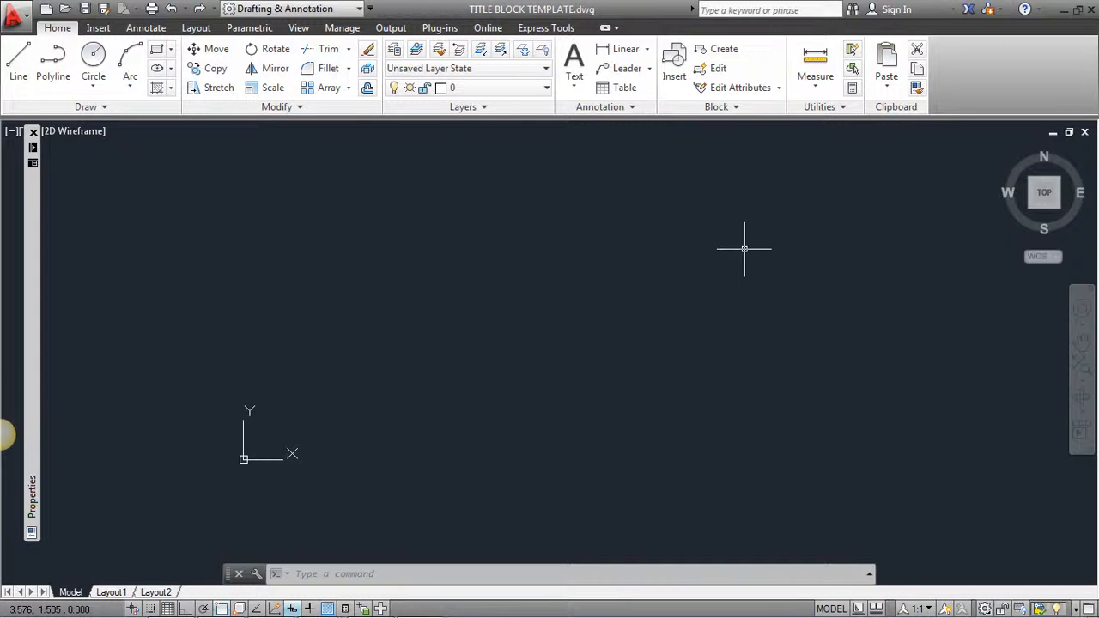
# - Drag the auto-hidden Properties palette strip flush against the left edge of the window
pyautogui.moveTo(36, 227)
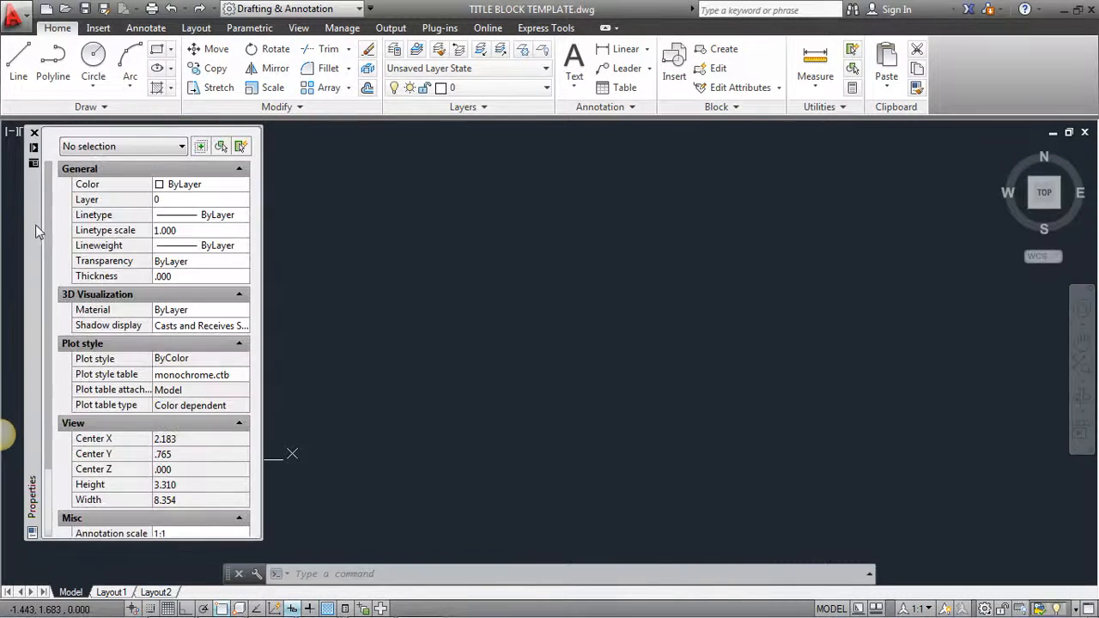
pyautogui.moveTo(35, 230); pyautogui.dragTo(16, 225)
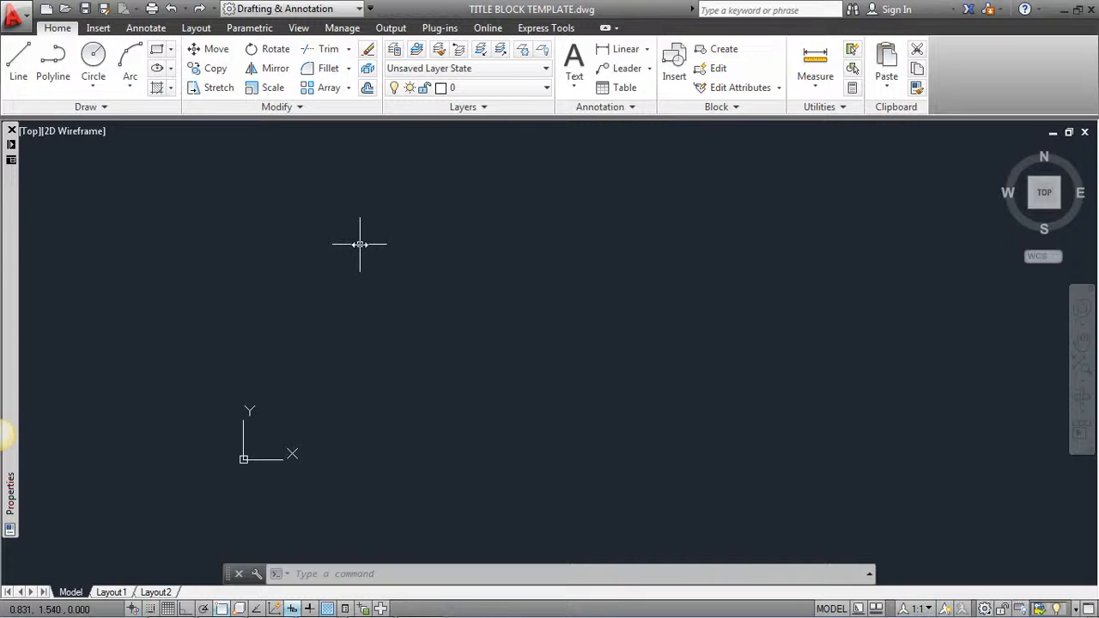
# - Make Object the current layer and draw a circle of radius .539
pyautogui.click(531, 88)
pyautogui.click(470, 280)
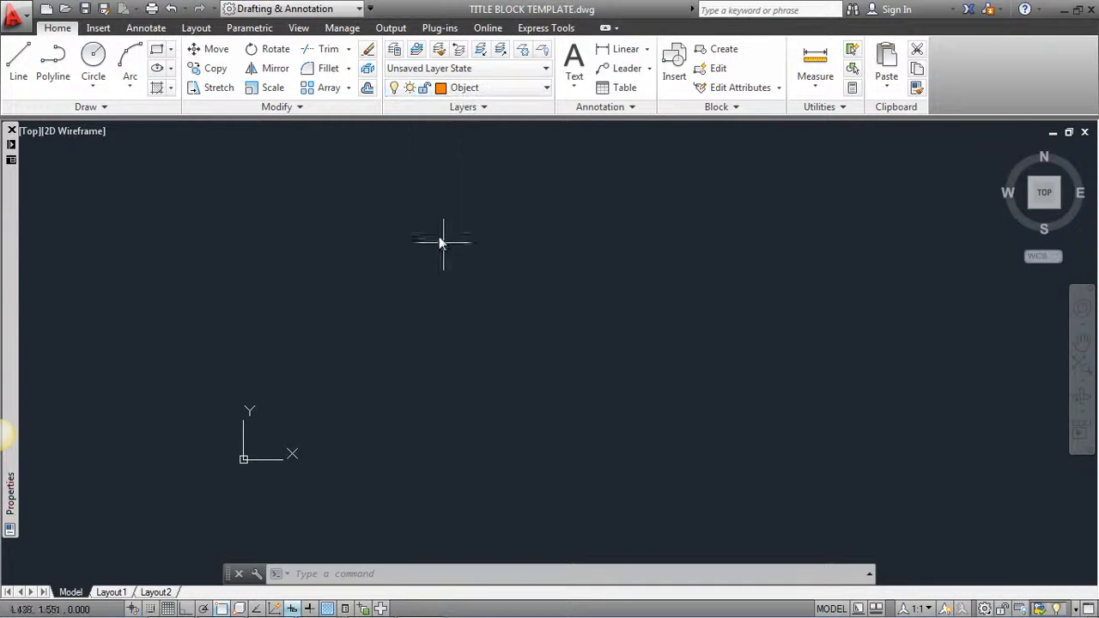
pyautogui.click(93, 58)
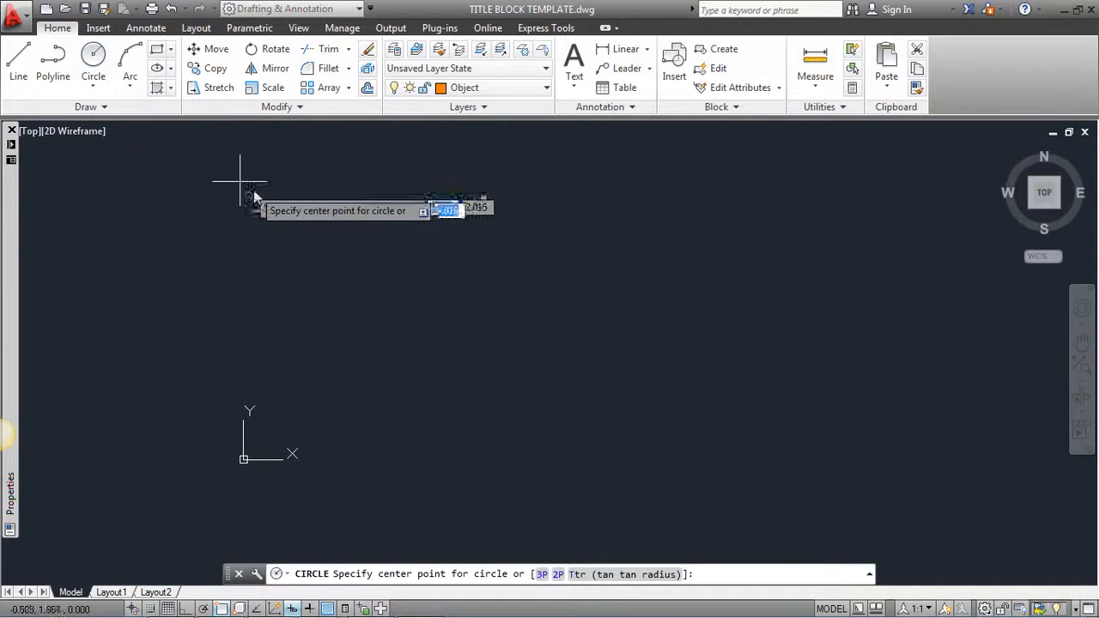
pyautogui.click(419, 242)
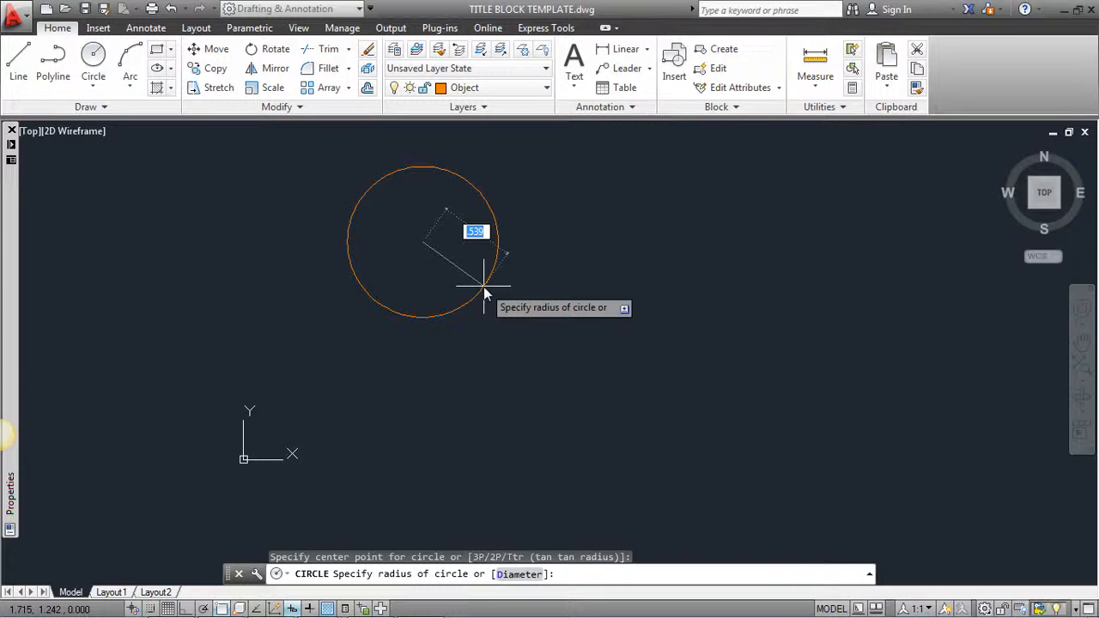
pyautogui.click(485, 294)
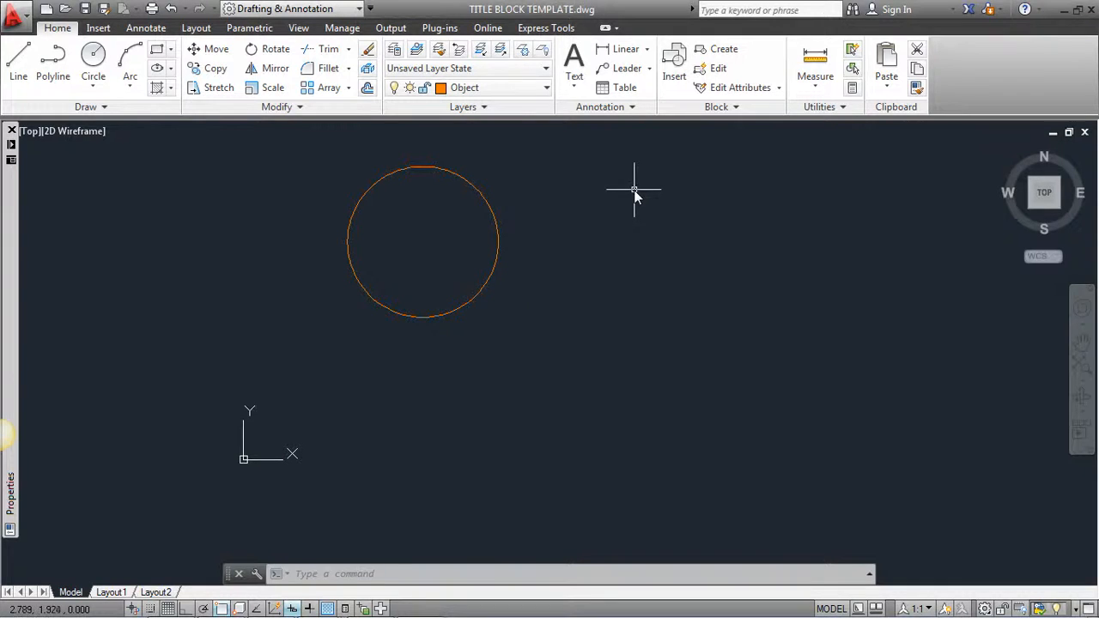
# - Add a Ø1.08 diameter dimension to the circle, placed up-right of it
pyautogui.click(646, 49)
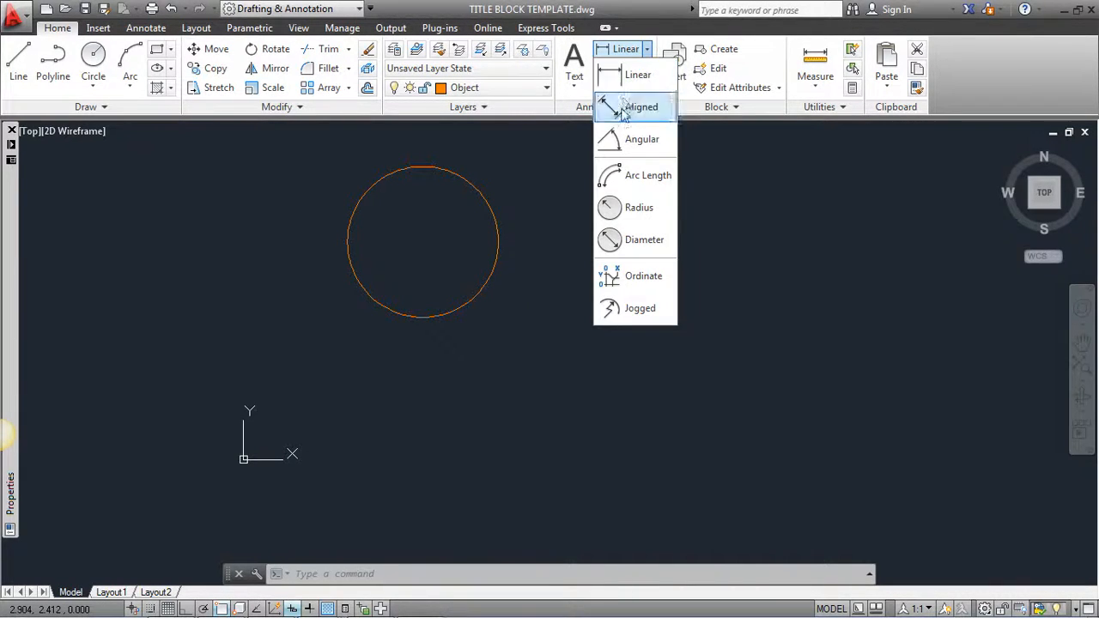
pyautogui.click(633, 239)
pyautogui.click(498, 222)
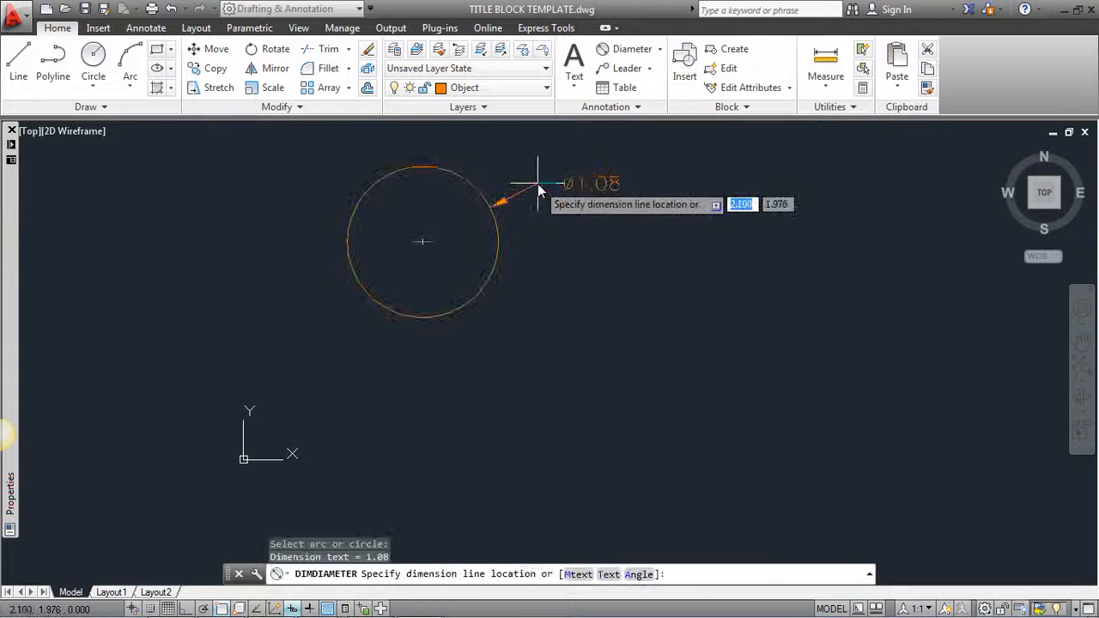
pyautogui.click(540, 182)
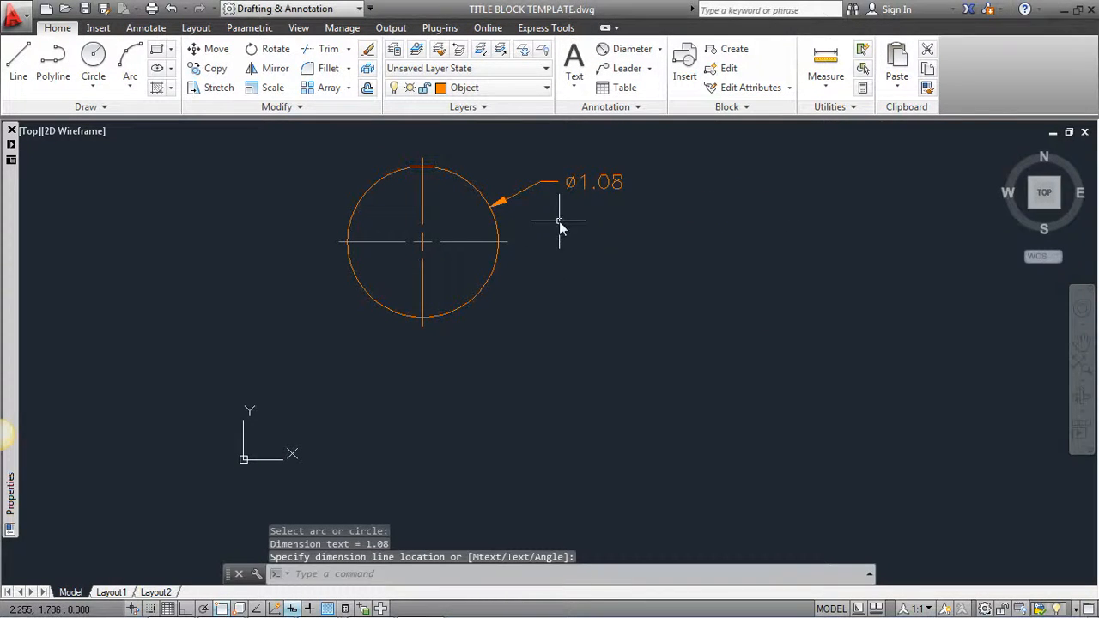
# - Move the Ø1.08 dimension onto the Dimensions layer
pyautogui.click(561, 203)
pyautogui.click(547, 175)
pyautogui.click(533, 88)
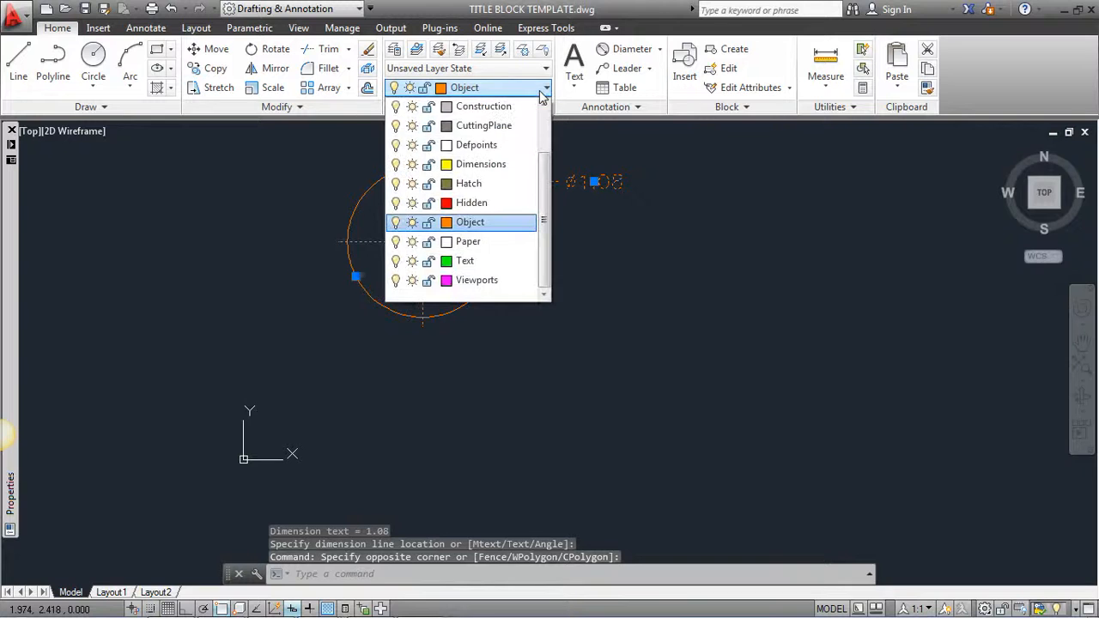
pyautogui.click(501, 170)
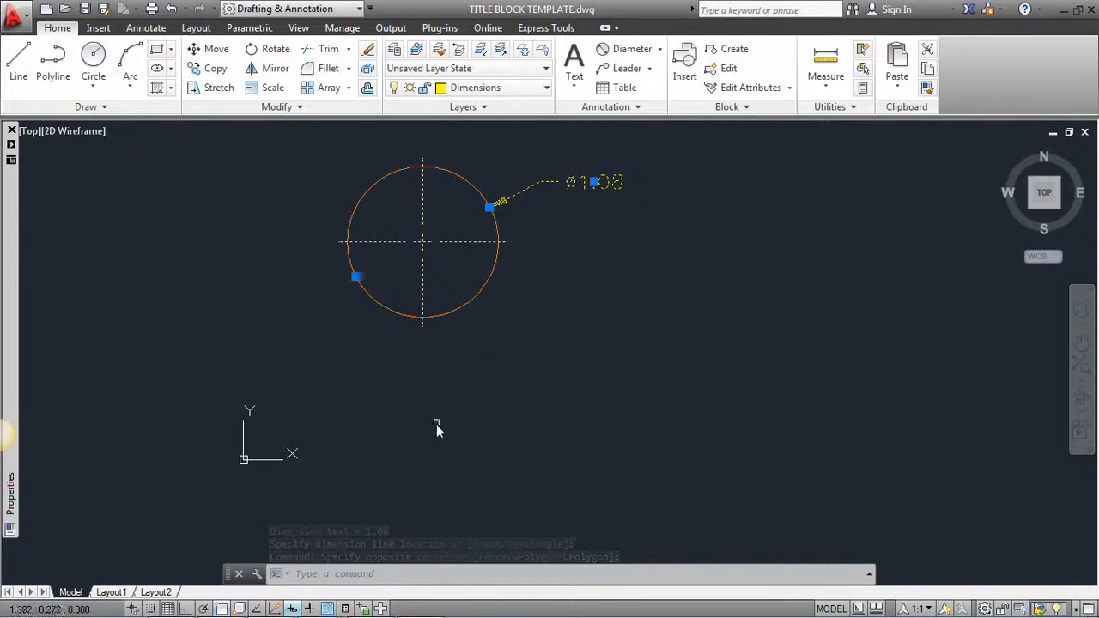
# - On Layout1, set the viewport scale to 1:1, pan the circle upward, and return to paper space
pyautogui.click(110, 592)
pyautogui.moveTo(571, 366); pyautogui.dragTo(512, 329)
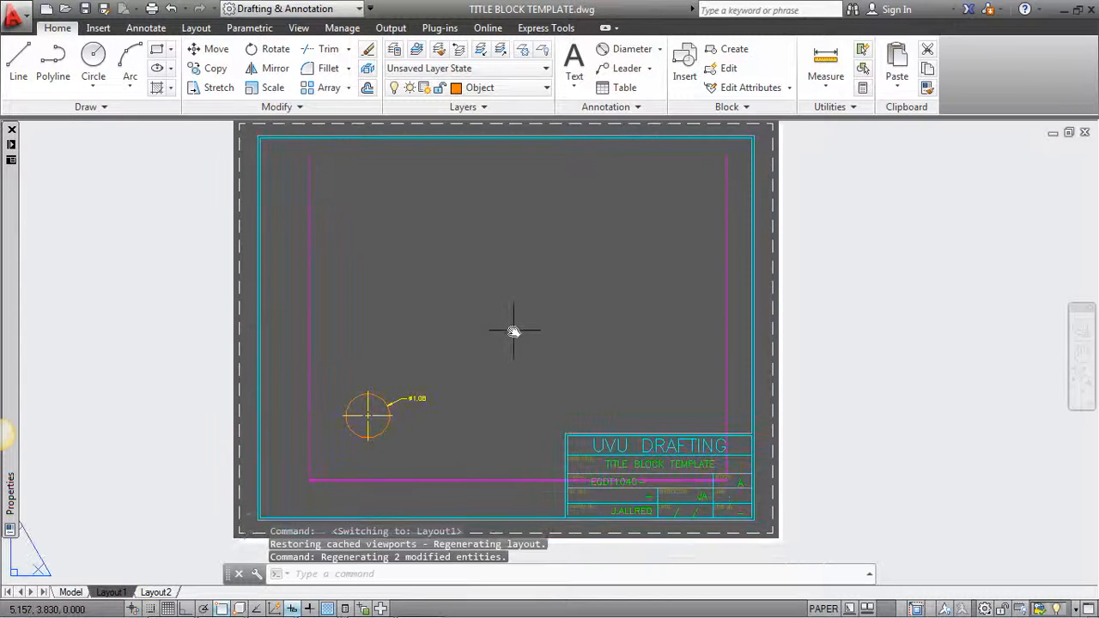
pyautogui.doubleClick(478, 333)
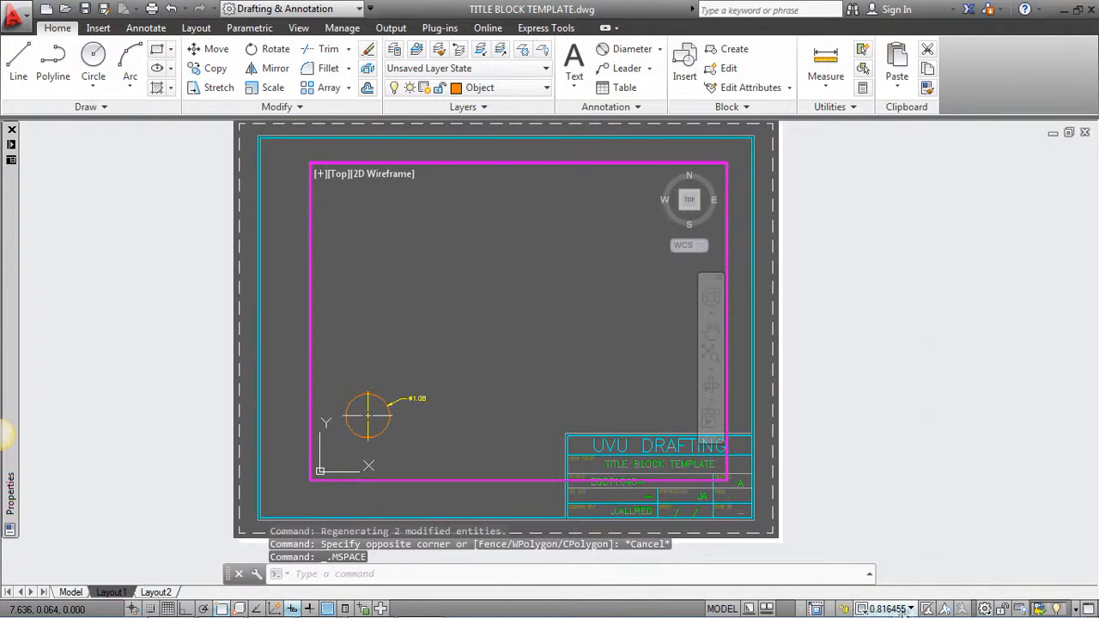
pyautogui.click(893, 608)
pyautogui.click(890, 62)
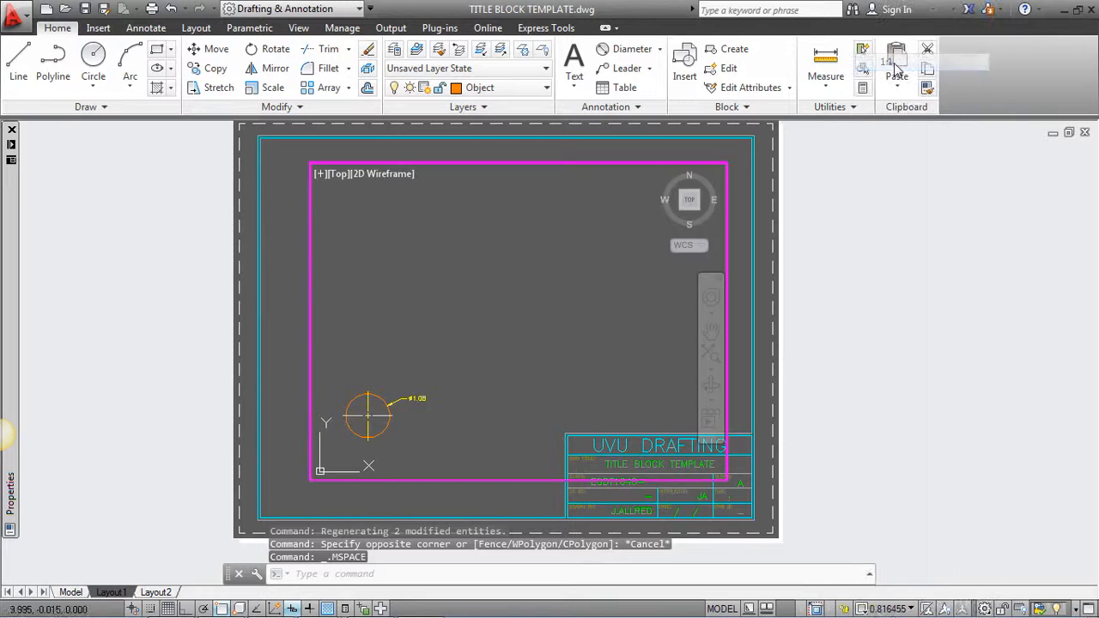
pyautogui.moveTo(395, 411); pyautogui.dragTo(562, 273)
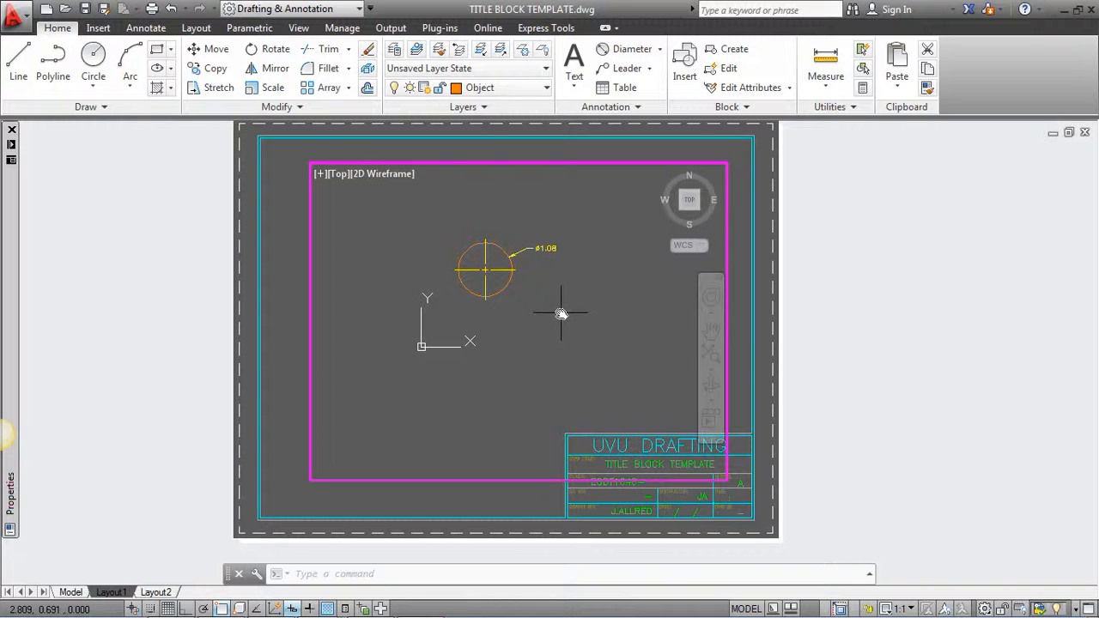
pyautogui.doubleClick(534, 498)
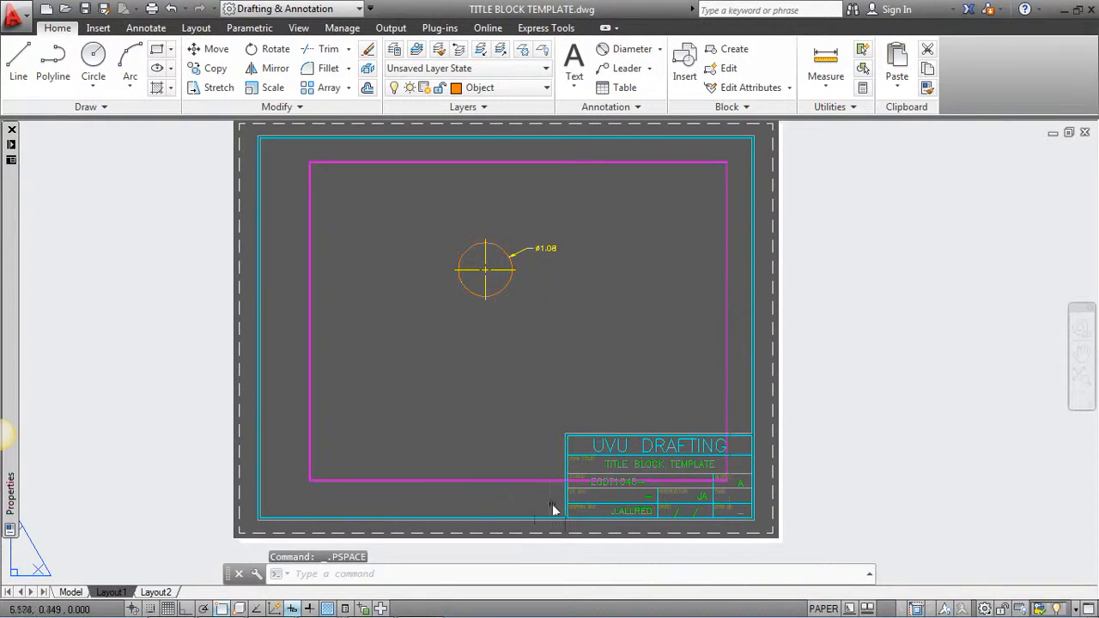
# - Replace the TITLE BLOCK TEMPLATE title text with the new metal-arm title and end DDEDIT
pyautogui.click(639, 467)
pyautogui.doubleClick(641, 467)
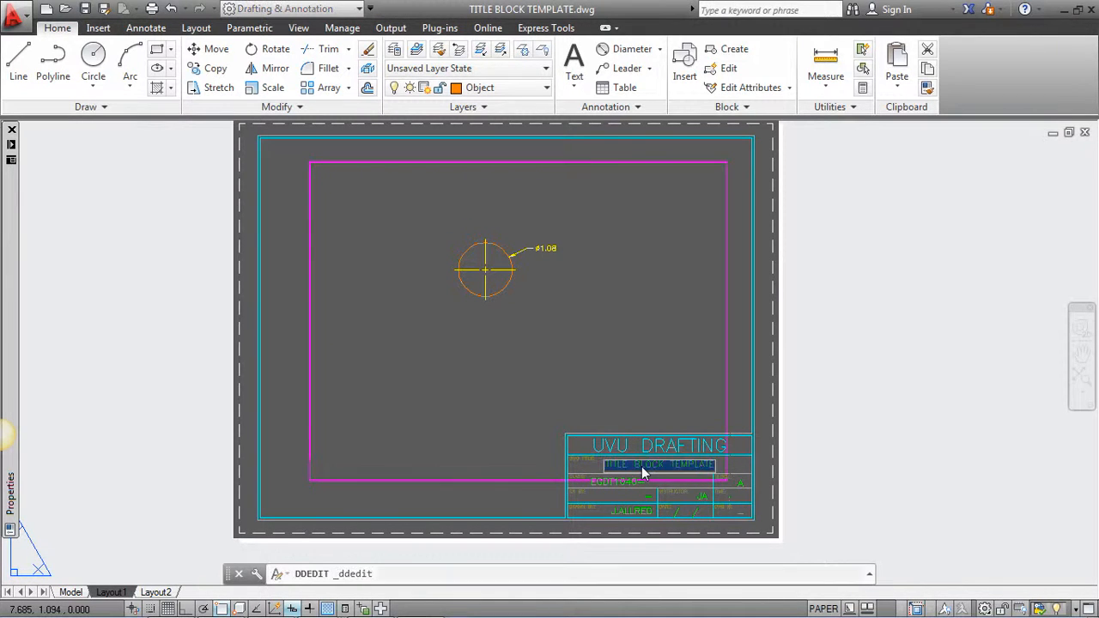
pyautogui.write('m')
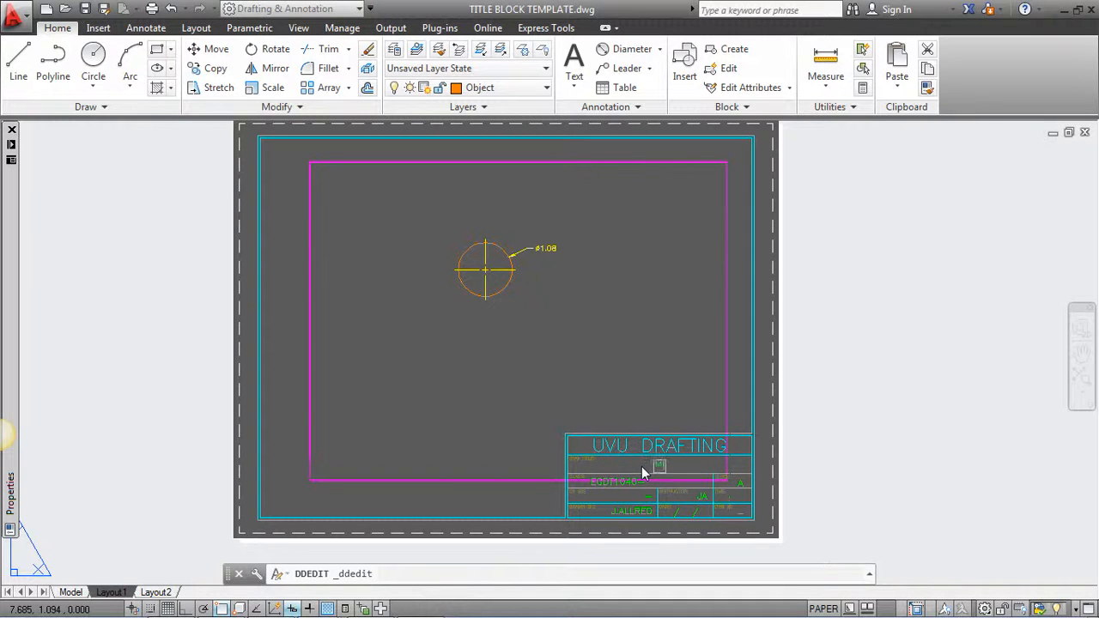
pyautogui.write('Y DRAW')
pyautogui.write(' METAL')
pyautogui.write(' ARM')
pyautogui.press('Return')
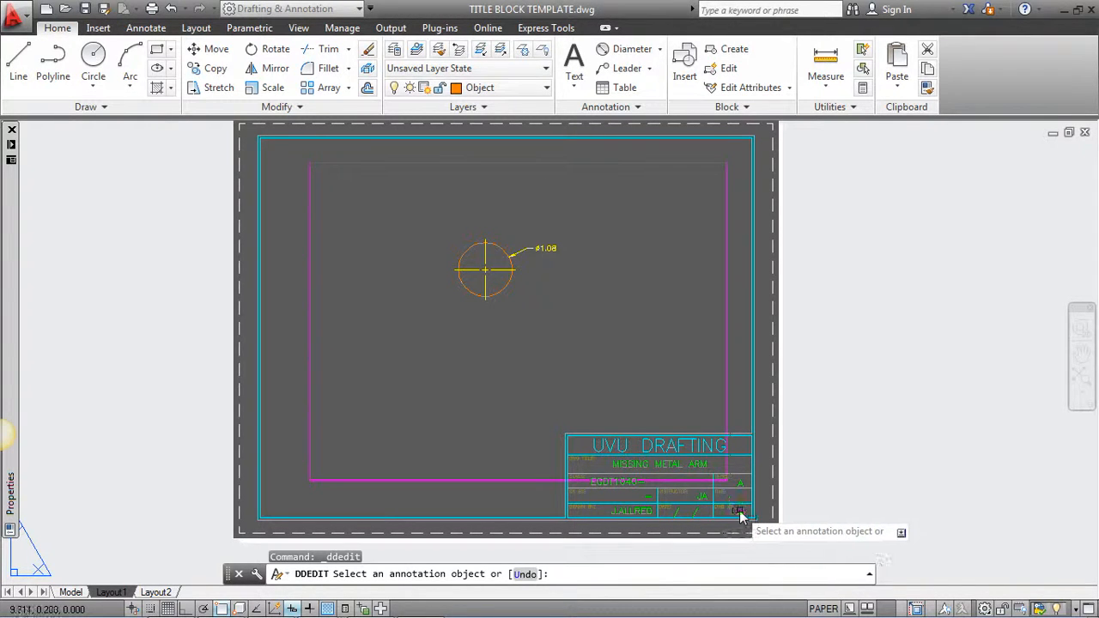
pyautogui.press('Escape')
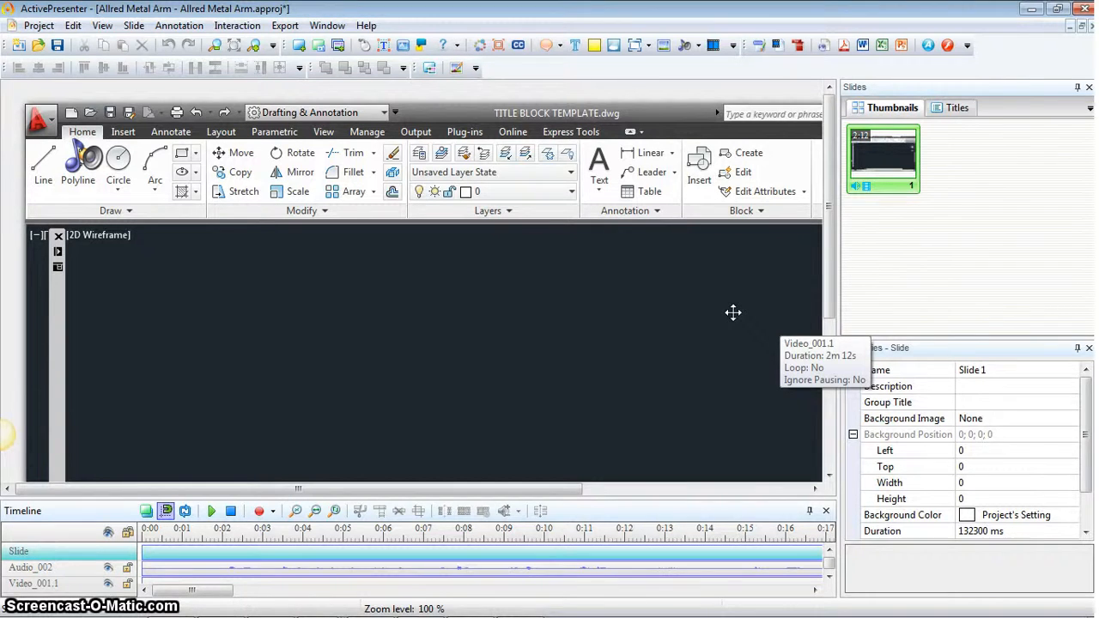
# - Zoom the slide view to 75 % then 50 %, and preview about eight seconds of playback
pyautogui.moveTo(663, 113); pyautogui.dragTo(652, 96)
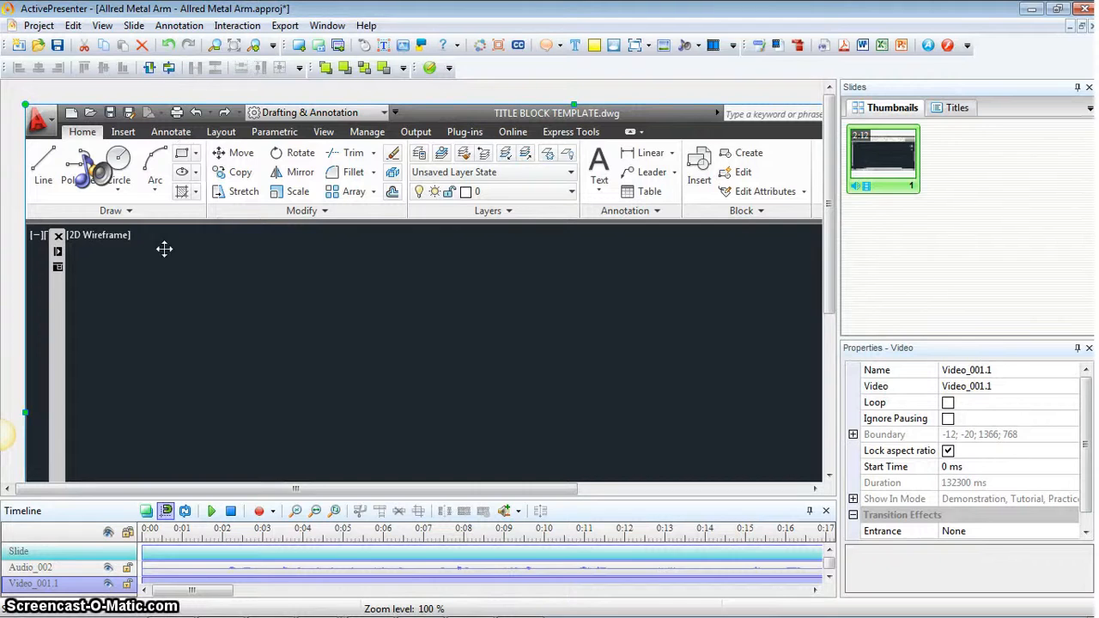
pyautogui.click(104, 27)
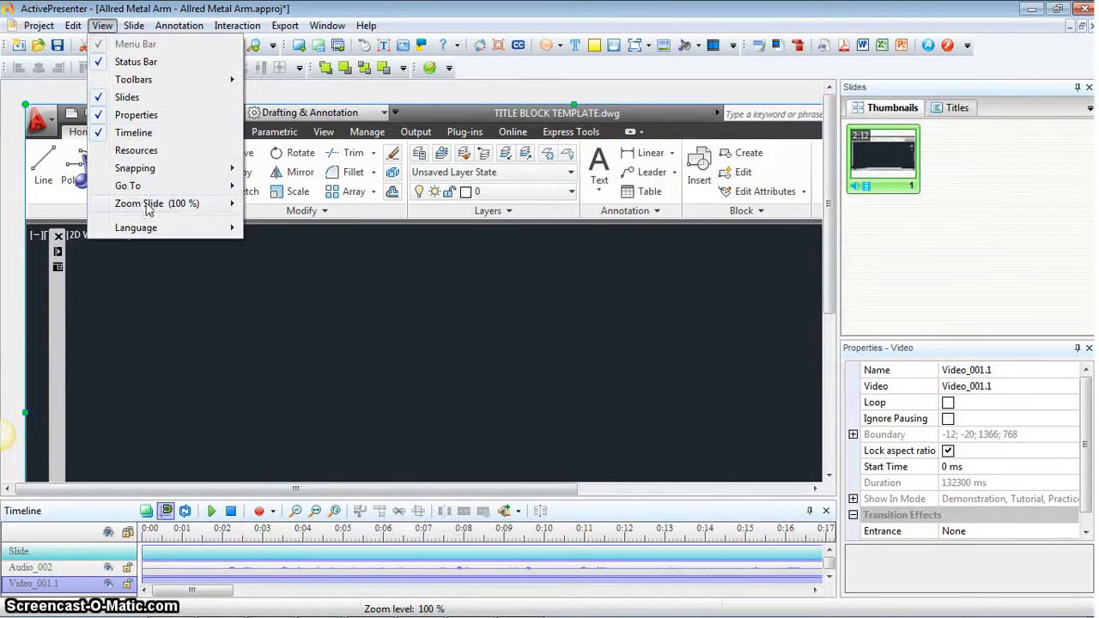
pyautogui.moveTo(148, 209)
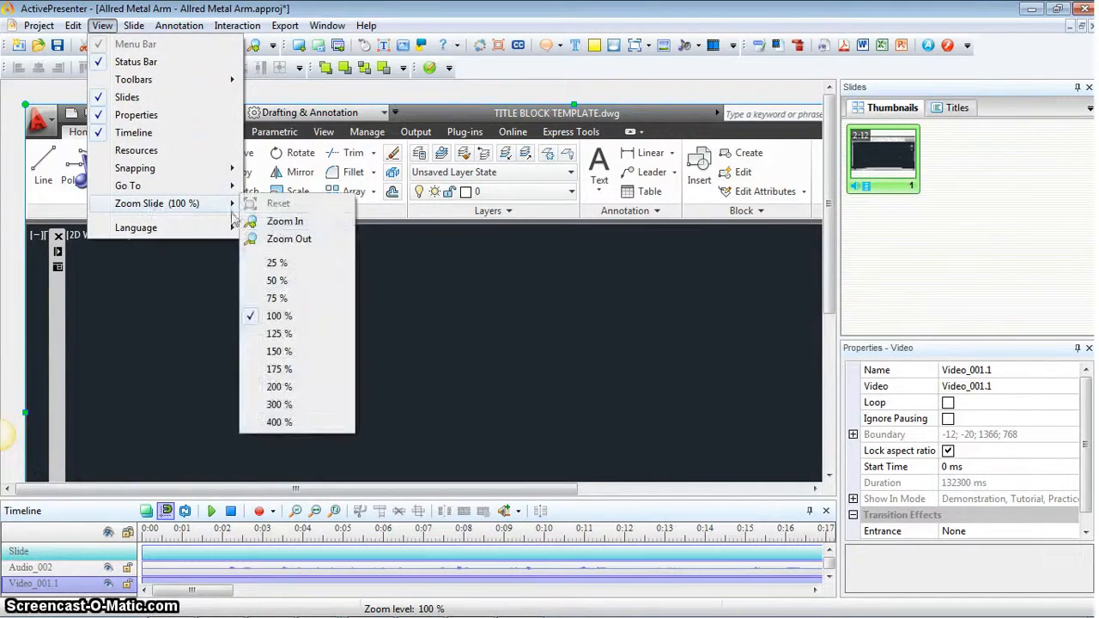
pyautogui.click(277, 297)
pyautogui.click(104, 27)
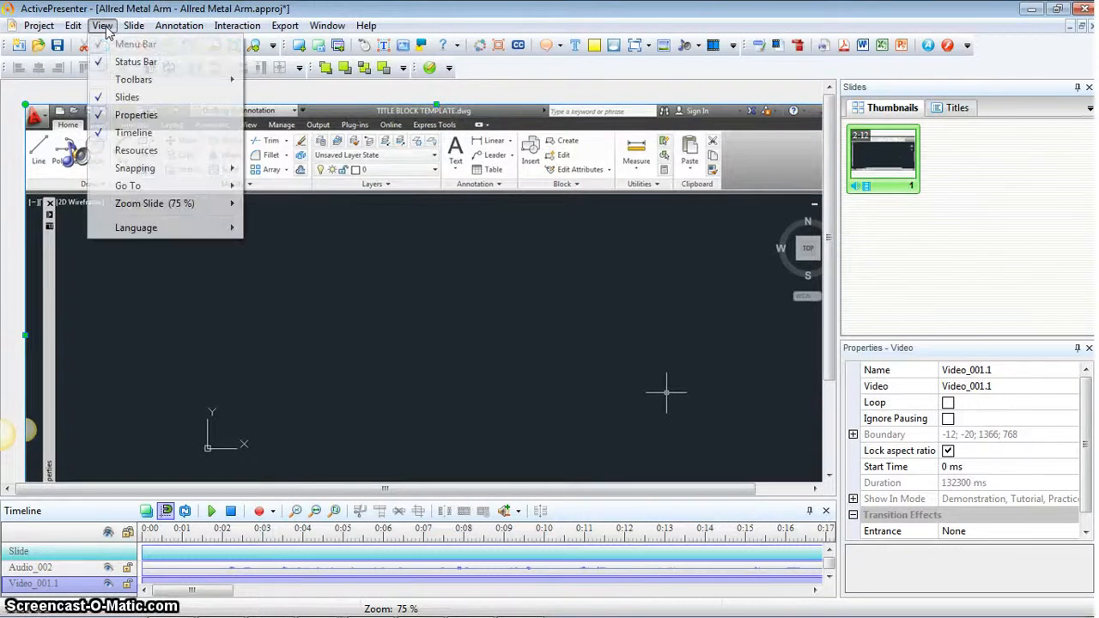
pyautogui.moveTo(158, 204)
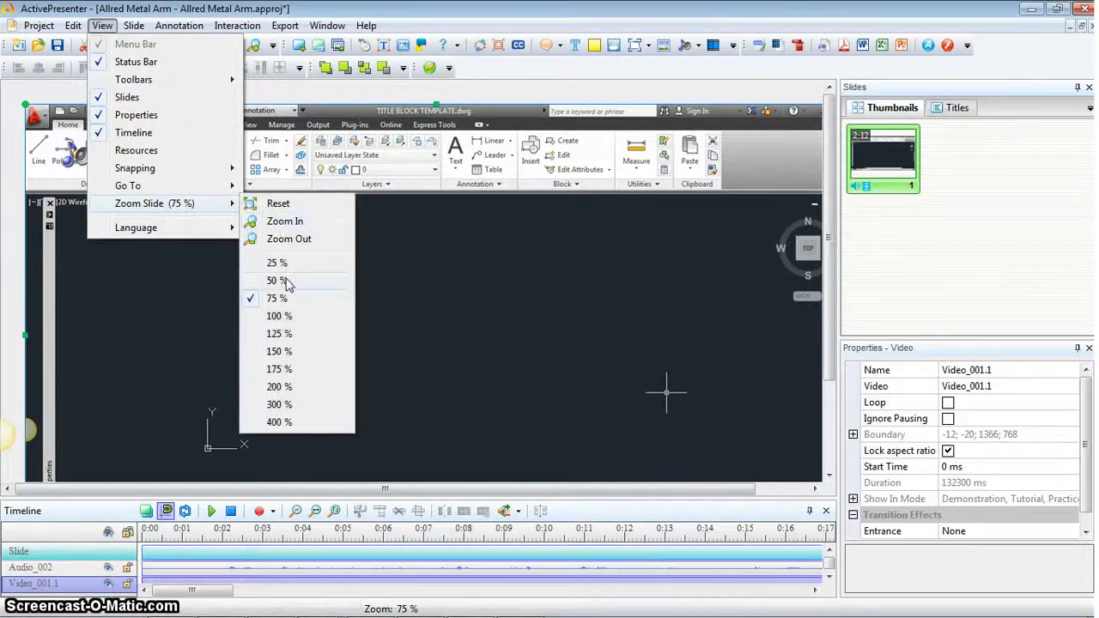
pyautogui.click(274, 281)
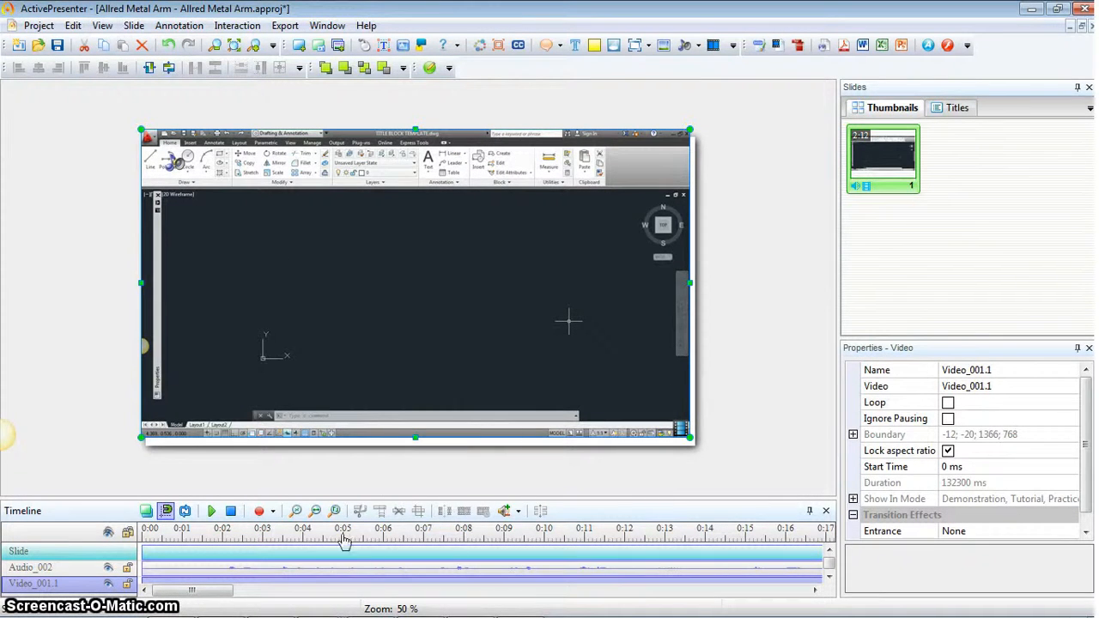
pyautogui.click(212, 513)
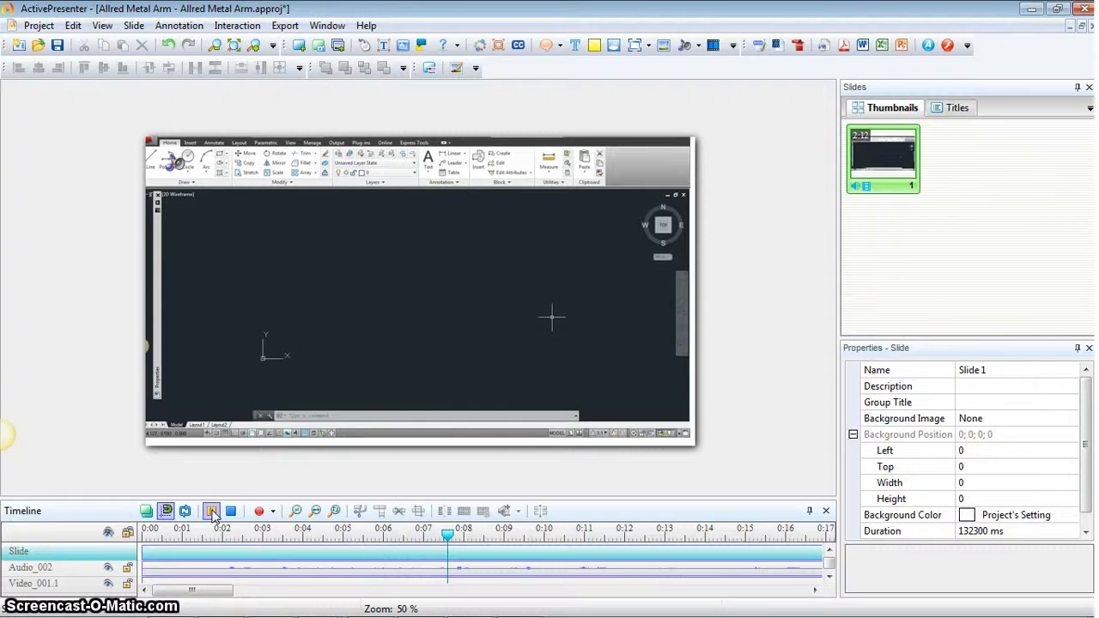
pyautogui.click(214, 515)
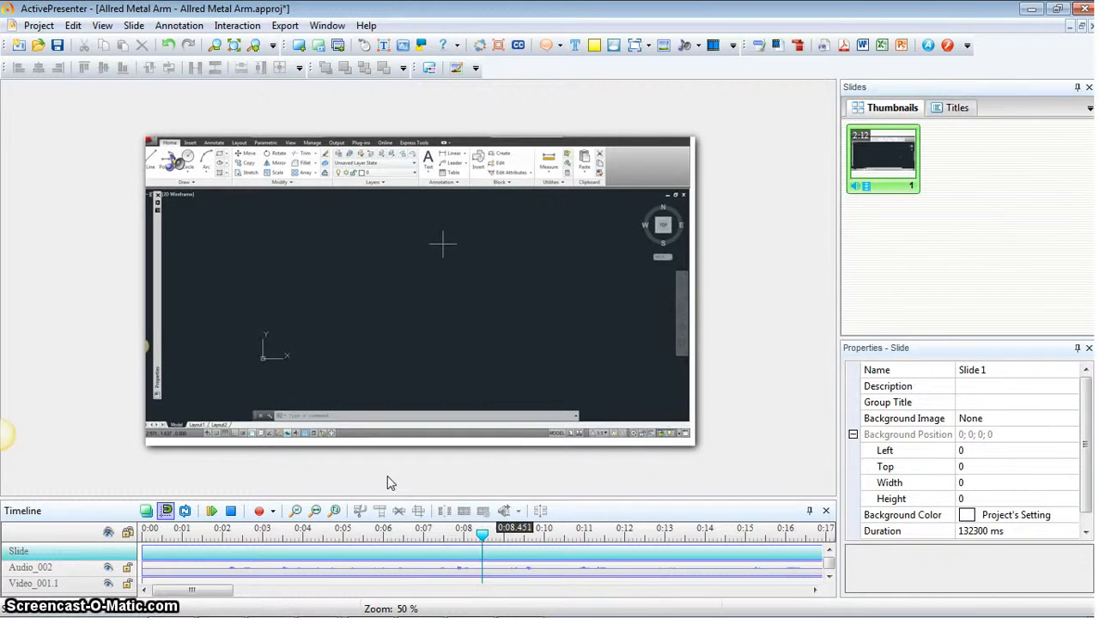
# - Export the project as an MP4 video into VIDEOS > Videocasting Research and open the result
pyautogui.click(286, 26)
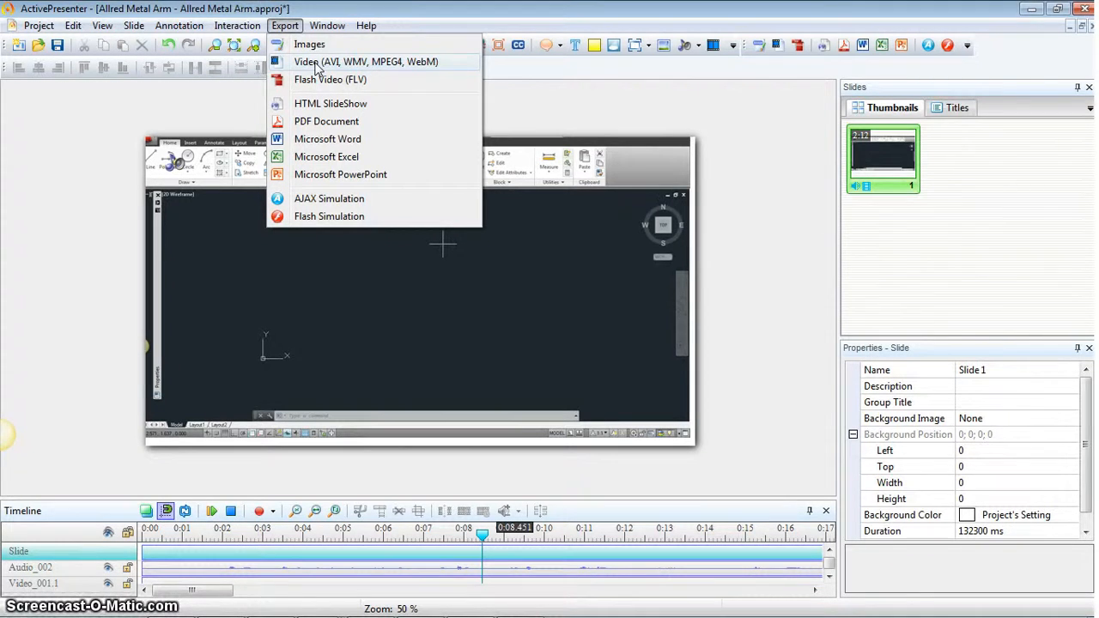
pyautogui.click(316, 64)
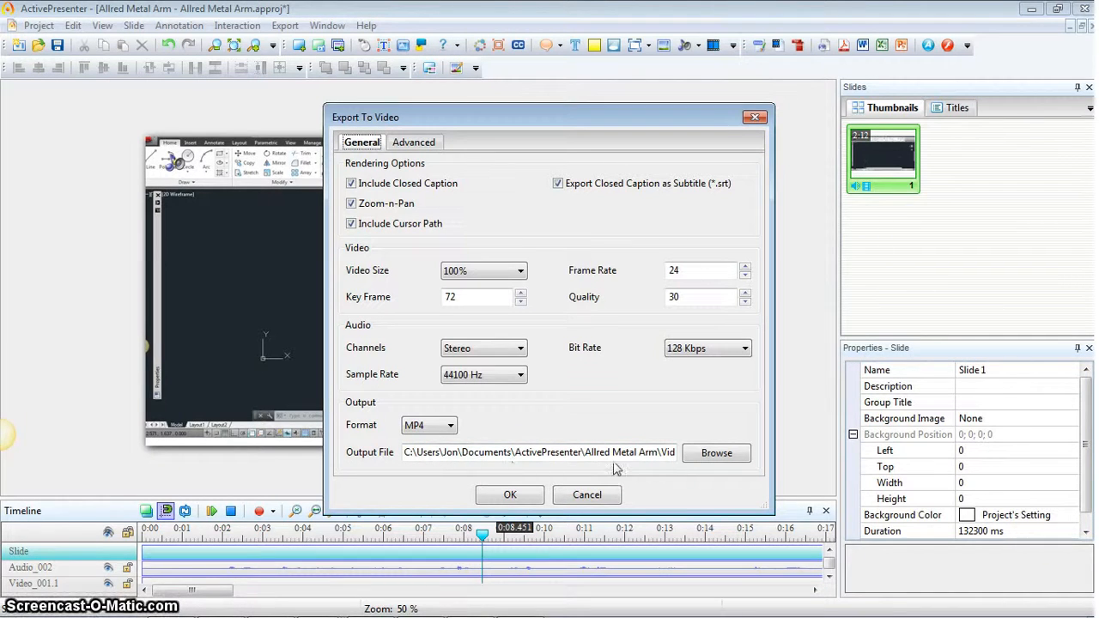
pyautogui.click(724, 455)
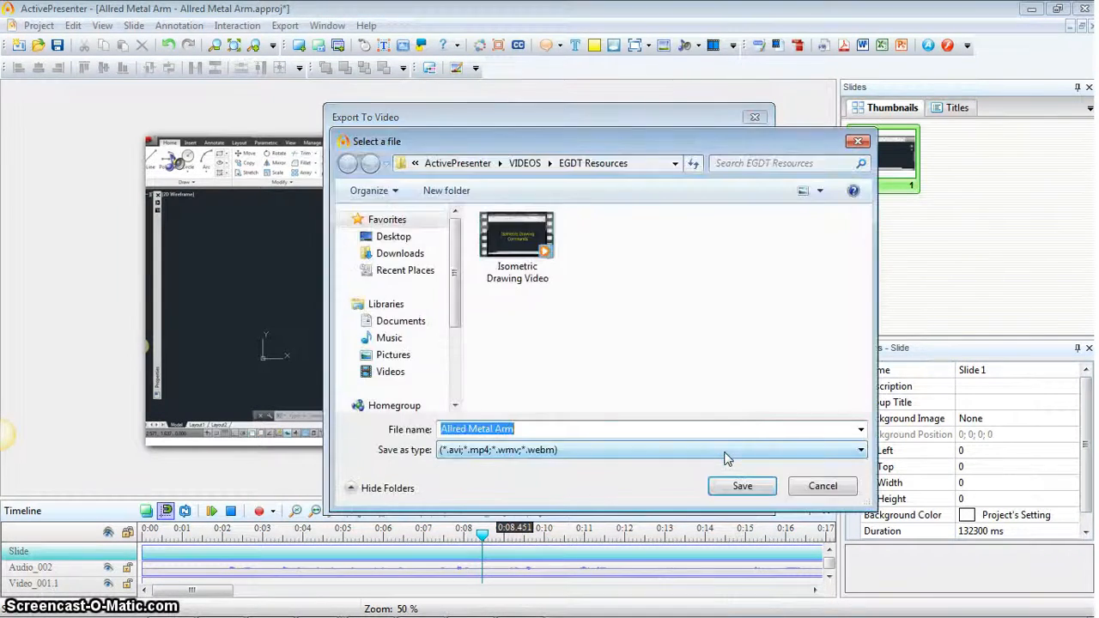
pyautogui.click(525, 164)
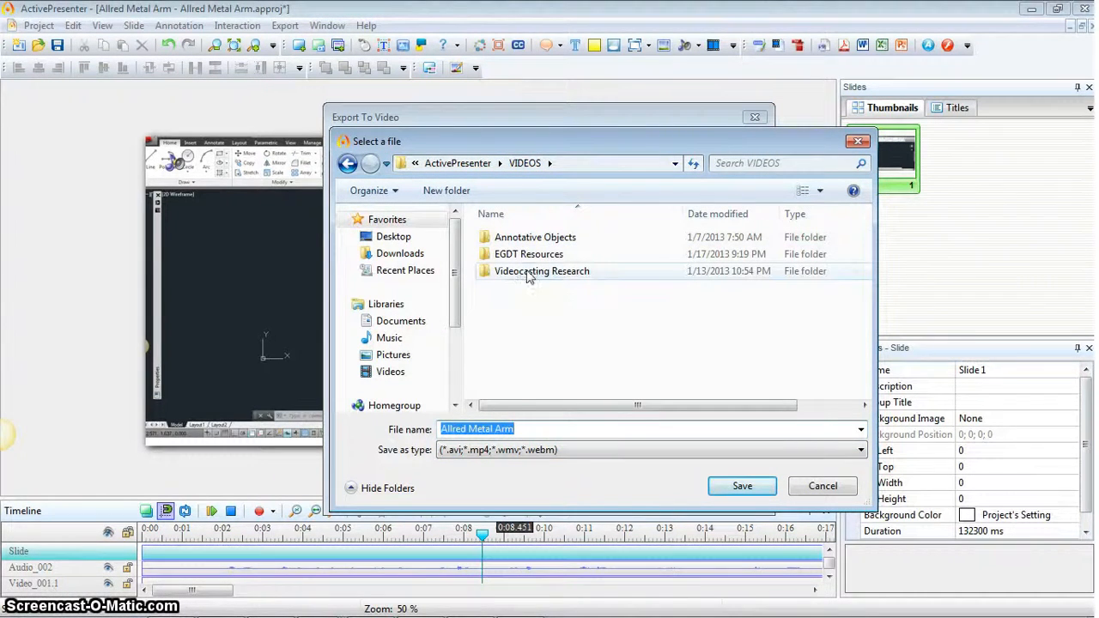
pyautogui.doubleClick(529, 273)
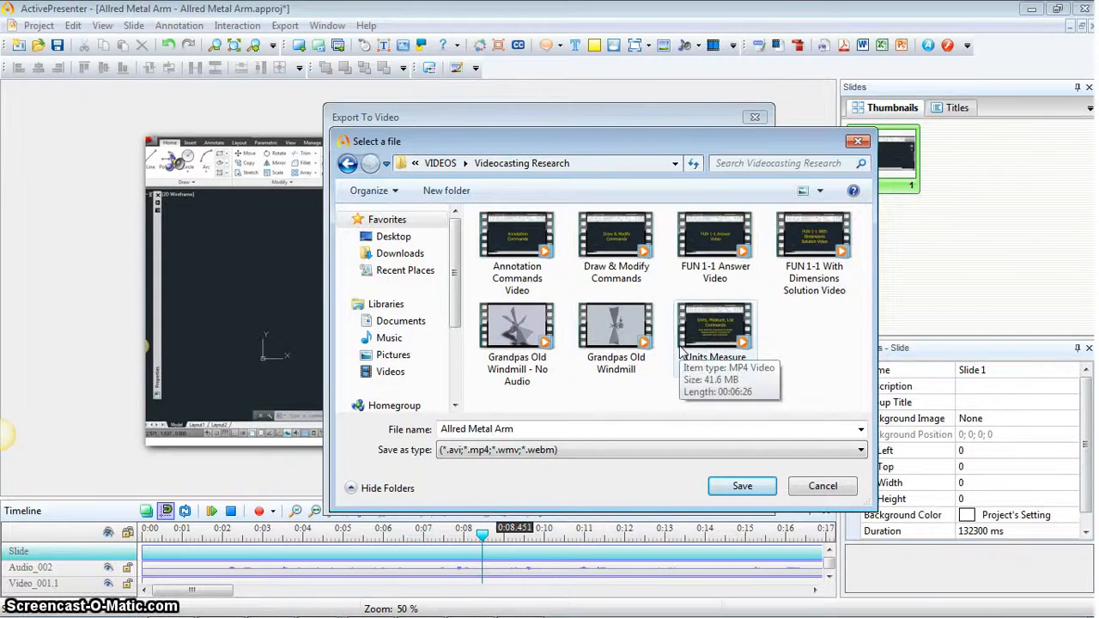
pyautogui.click(744, 487)
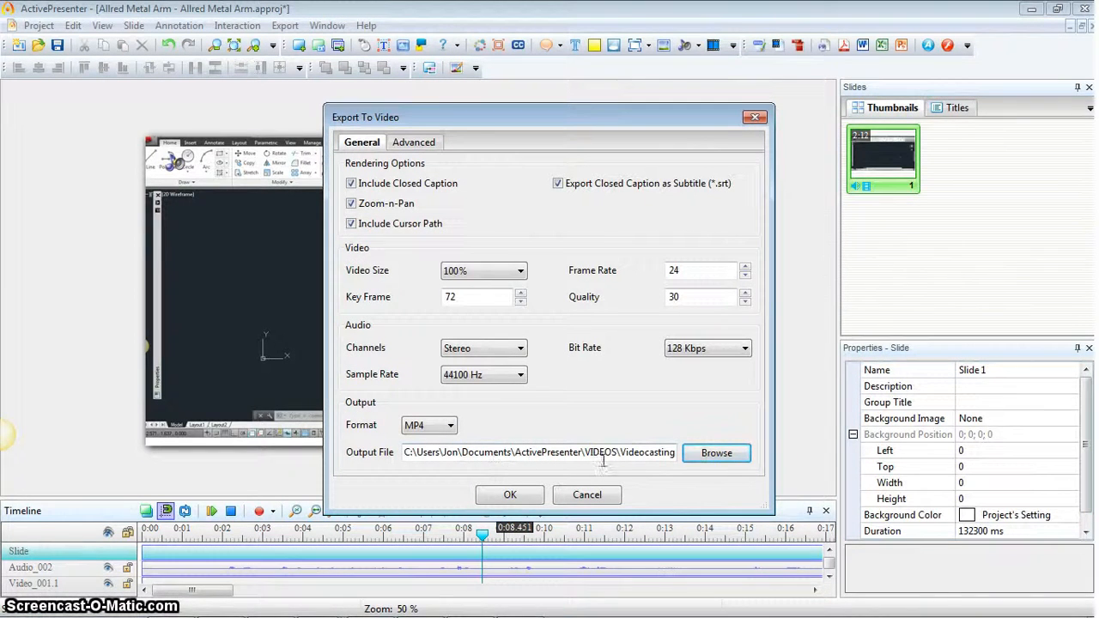
pyautogui.click(511, 495)
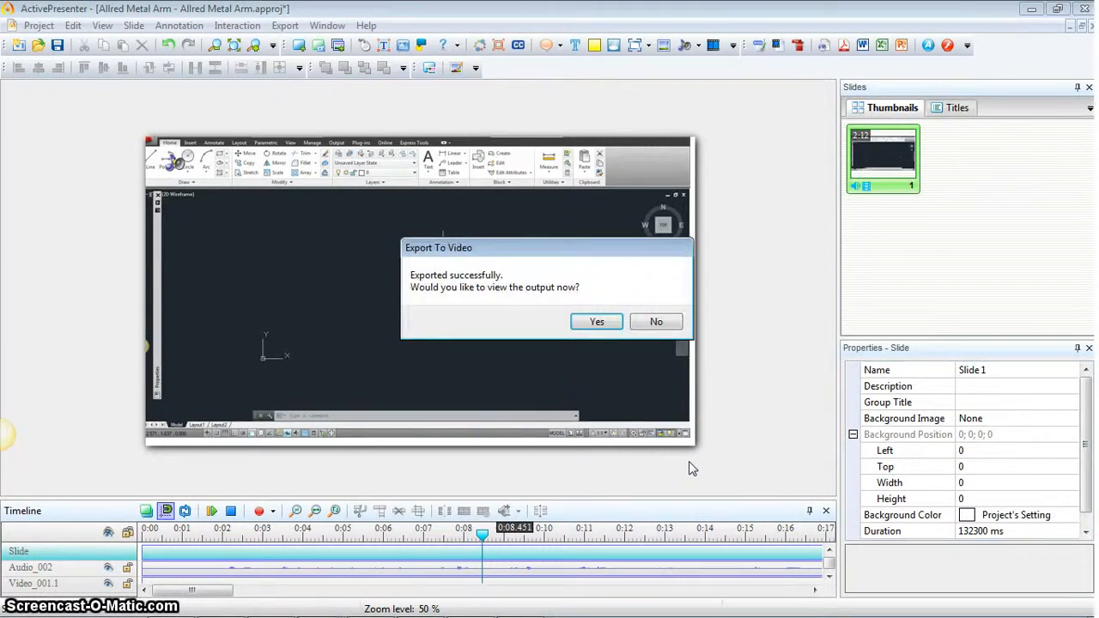
pyautogui.click(598, 323)
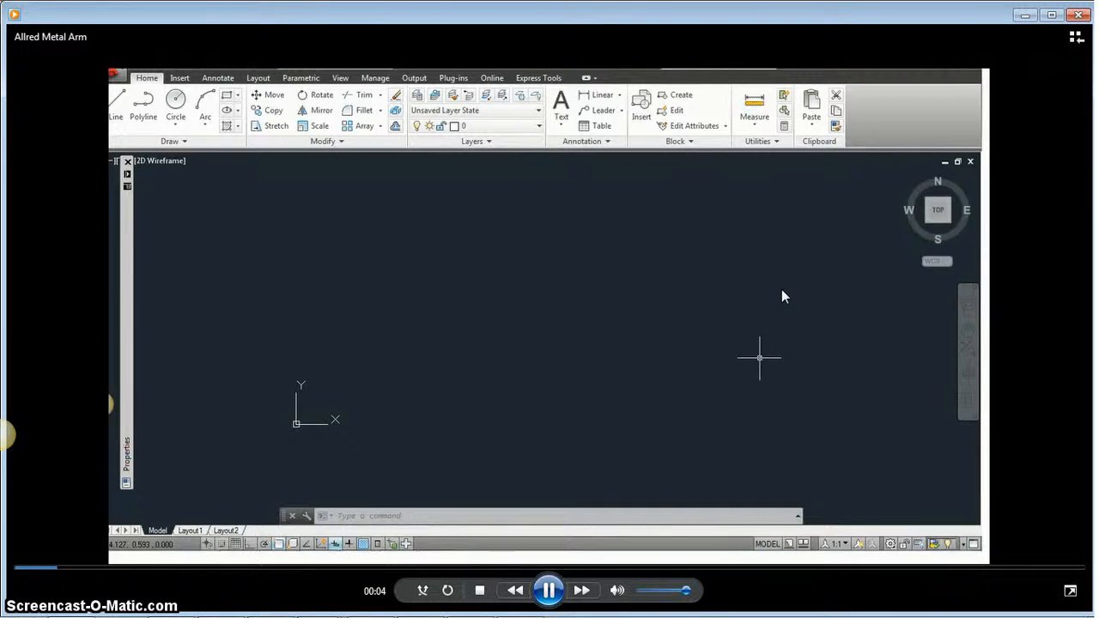
# - Pause the exported metal-arm AutoCAD recording in Windows Media Player at the 00:10 mark
pyautogui.click(547, 592)
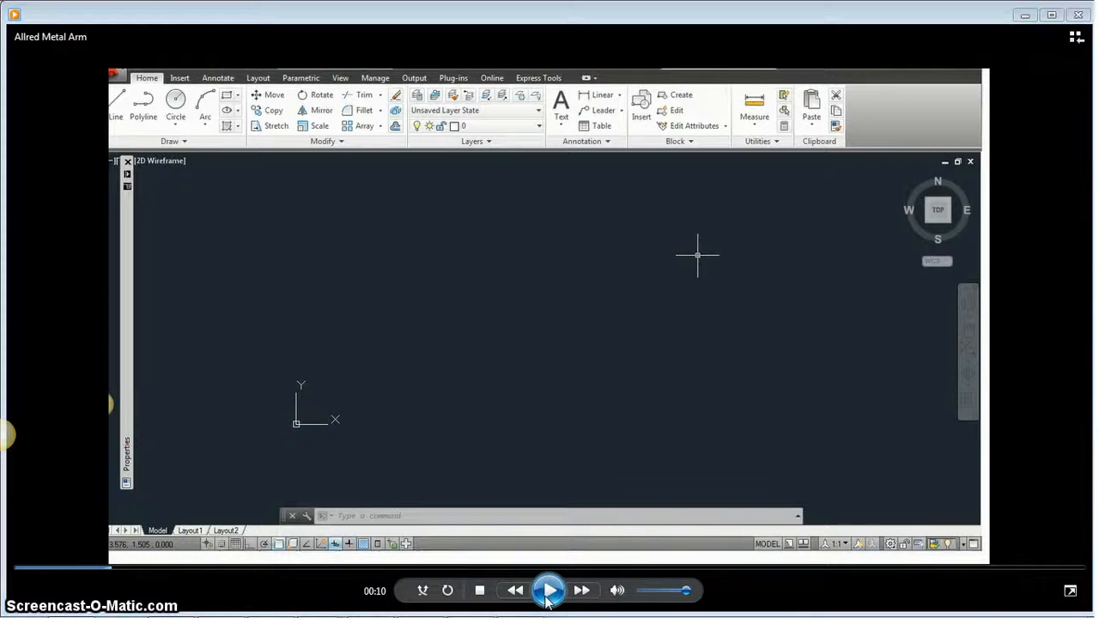